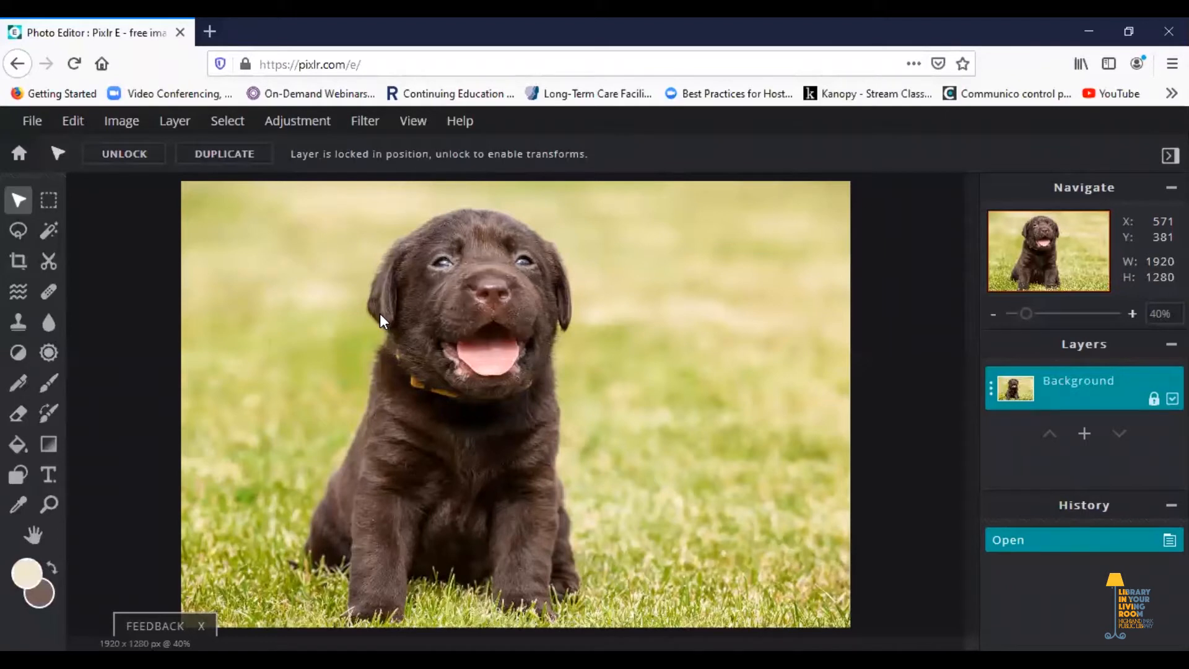
Open the water-lilies-481984_1920 photo from the pixlrphotos folder and return to the puppy image.
left_click(32, 121)
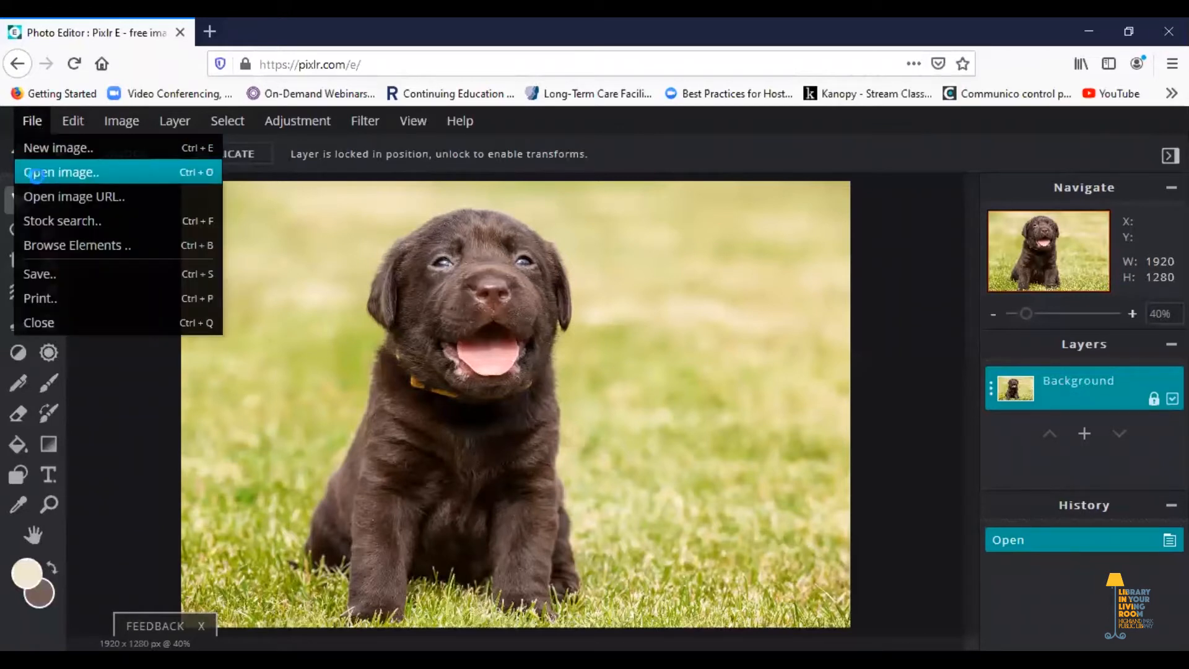
left_click(38, 178)
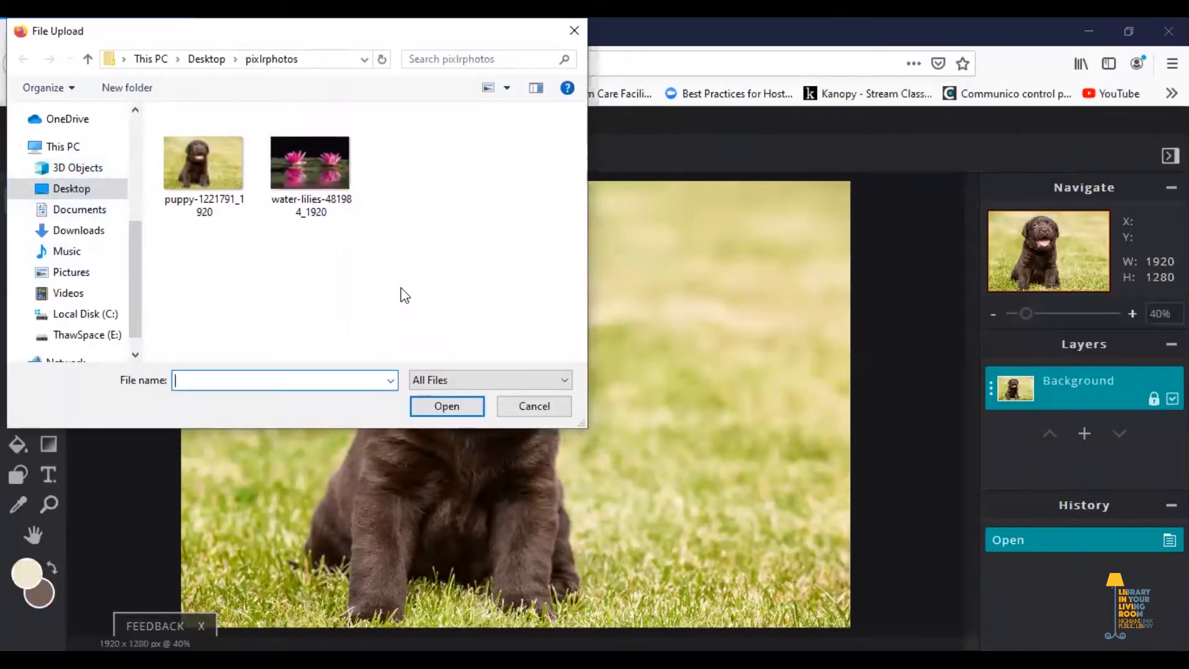
left_click(317, 164)
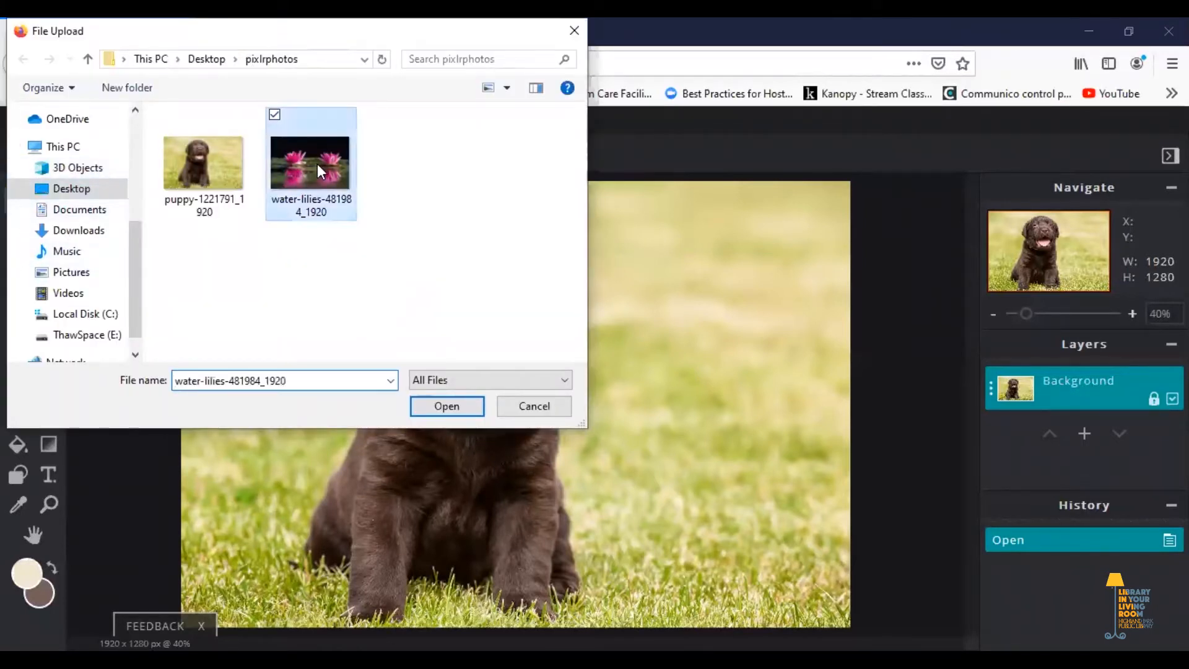
left_click(455, 406)
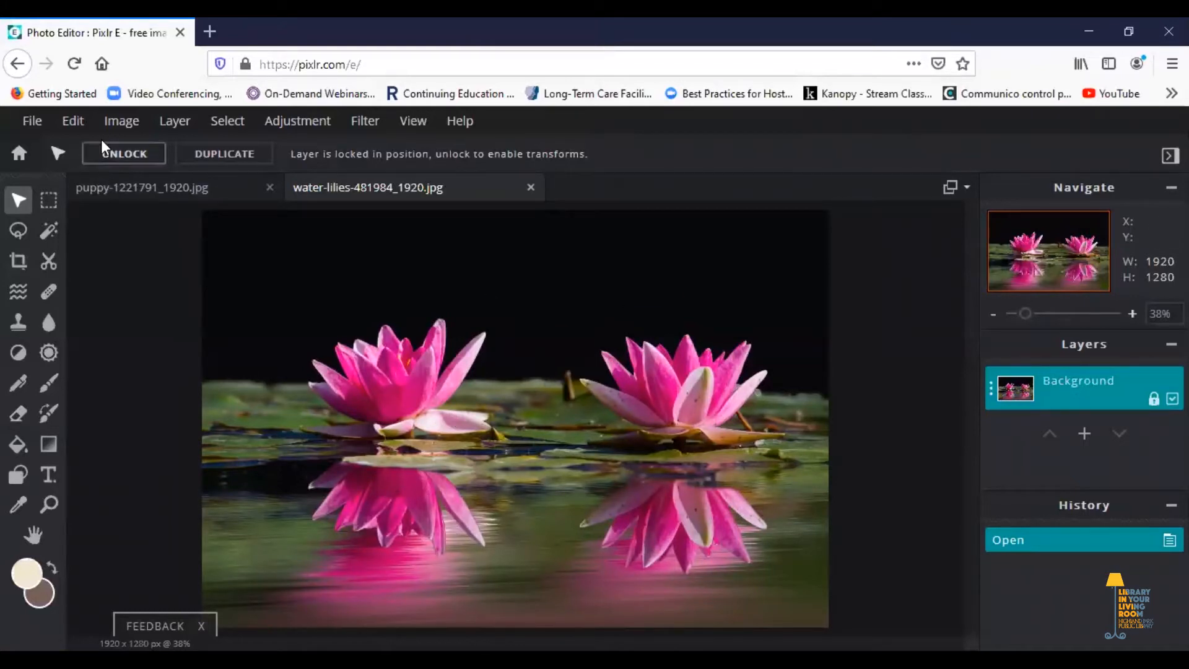
left_click(124, 193)
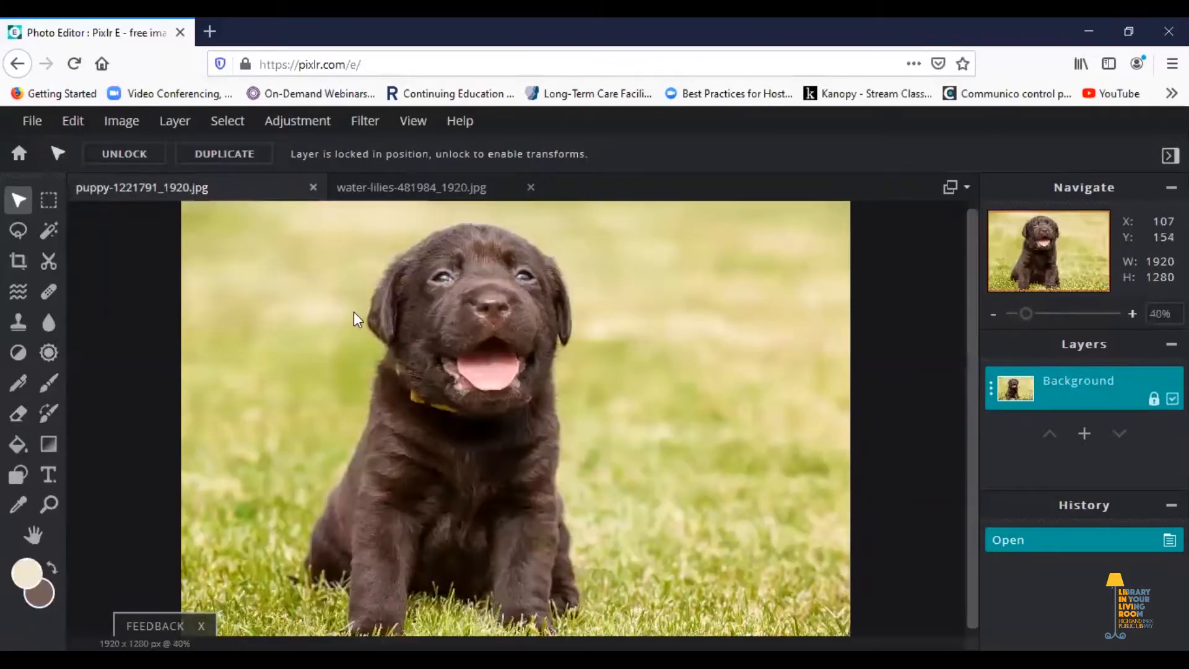
Marquee a rectangle of about 936 by 787 px over the puppy's head and chest, and replace it with a freehand lasso selection around the puppy.
left_click(48, 230)
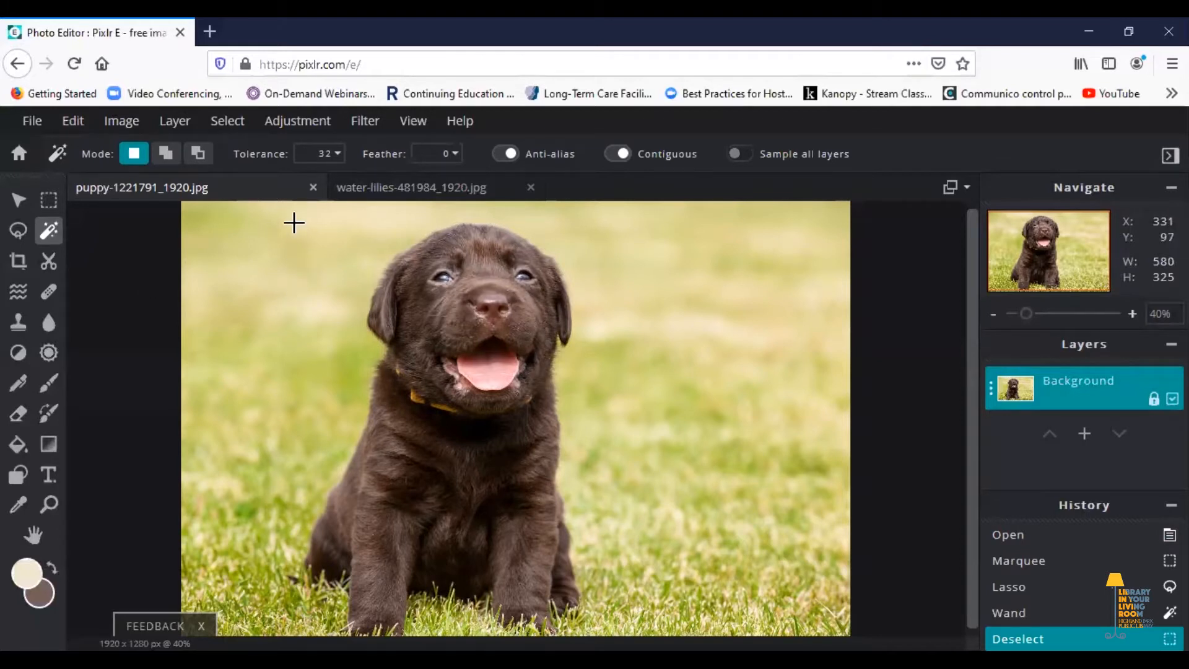
left_click(50, 200)
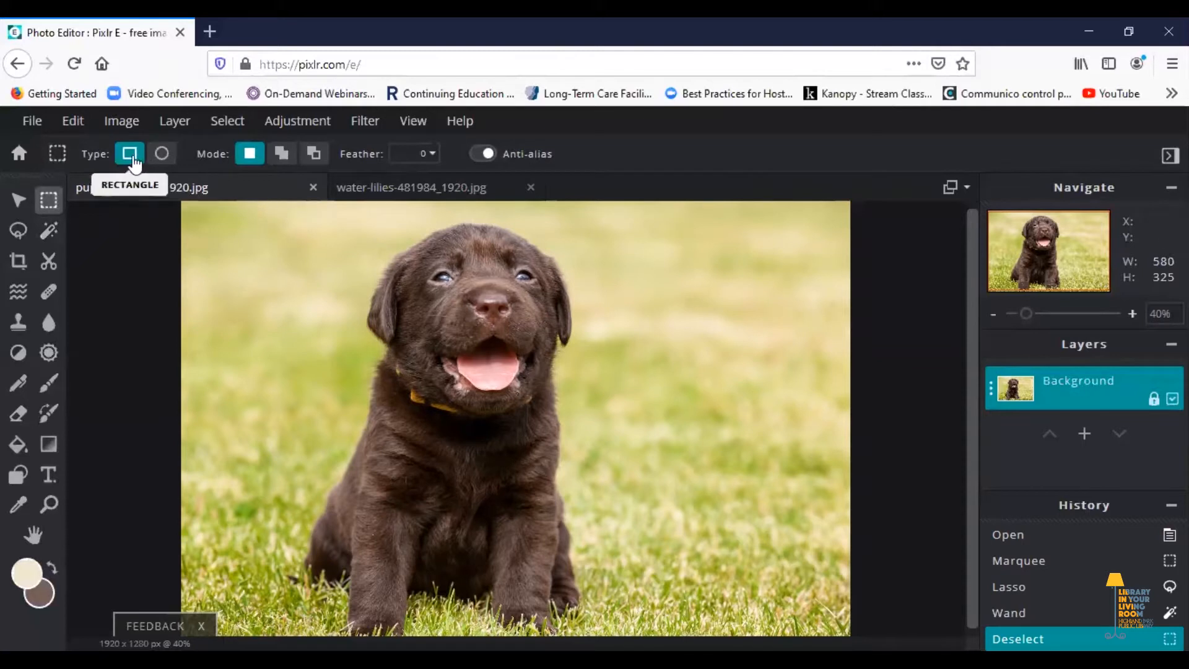
mouse_move(311, 218)
left_mouse_down()
mouse_move(455, 423)
mouse_move(638, 493)
left_mouse_up()
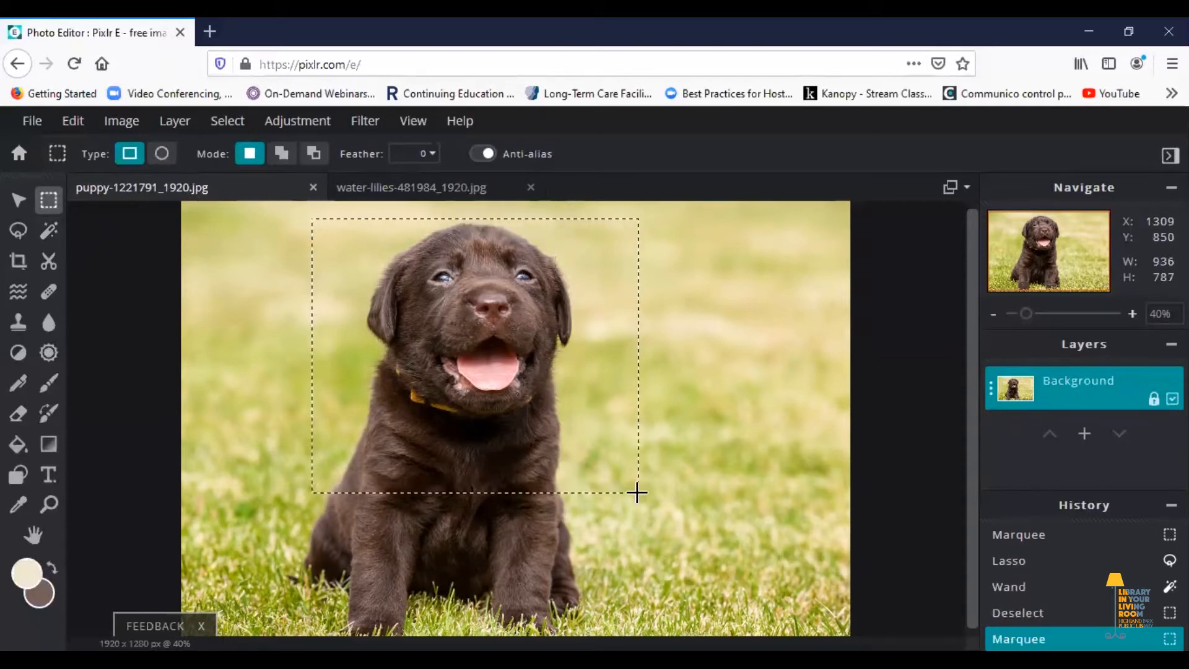
left_click(18, 237)
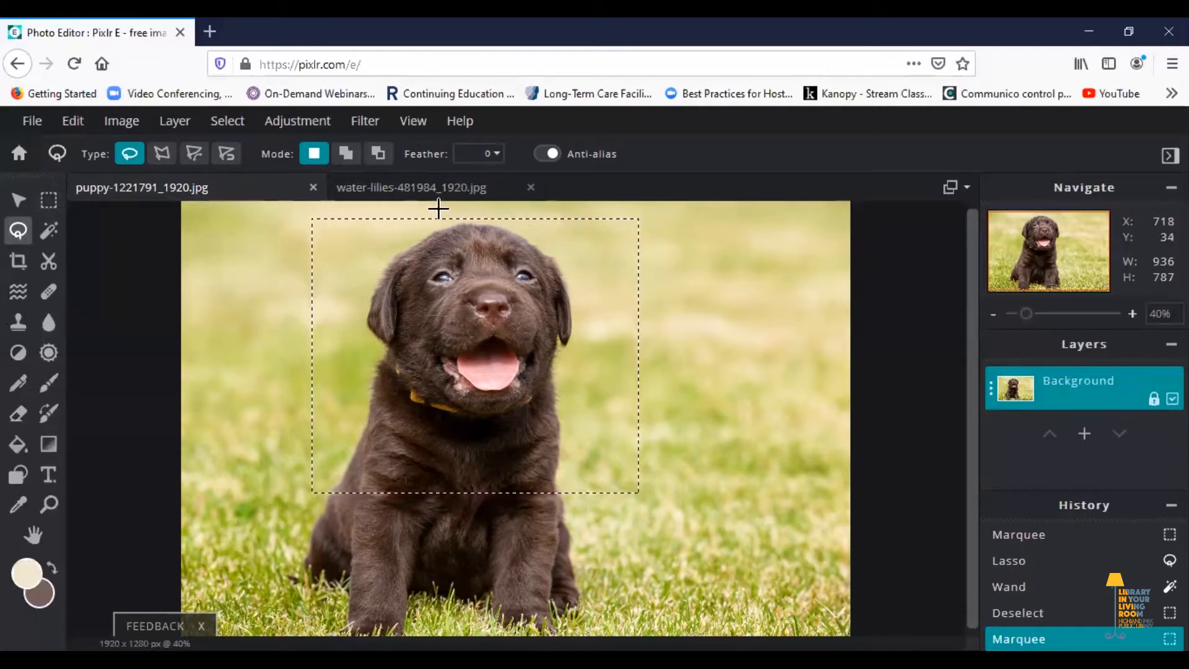
mouse_move(438, 208)
left_mouse_down()
mouse_move(318, 324)
mouse_move(286, 555)
mouse_move(562, 511)
mouse_move(550, 231)
mouse_move(424, 231)
left_mouse_up()
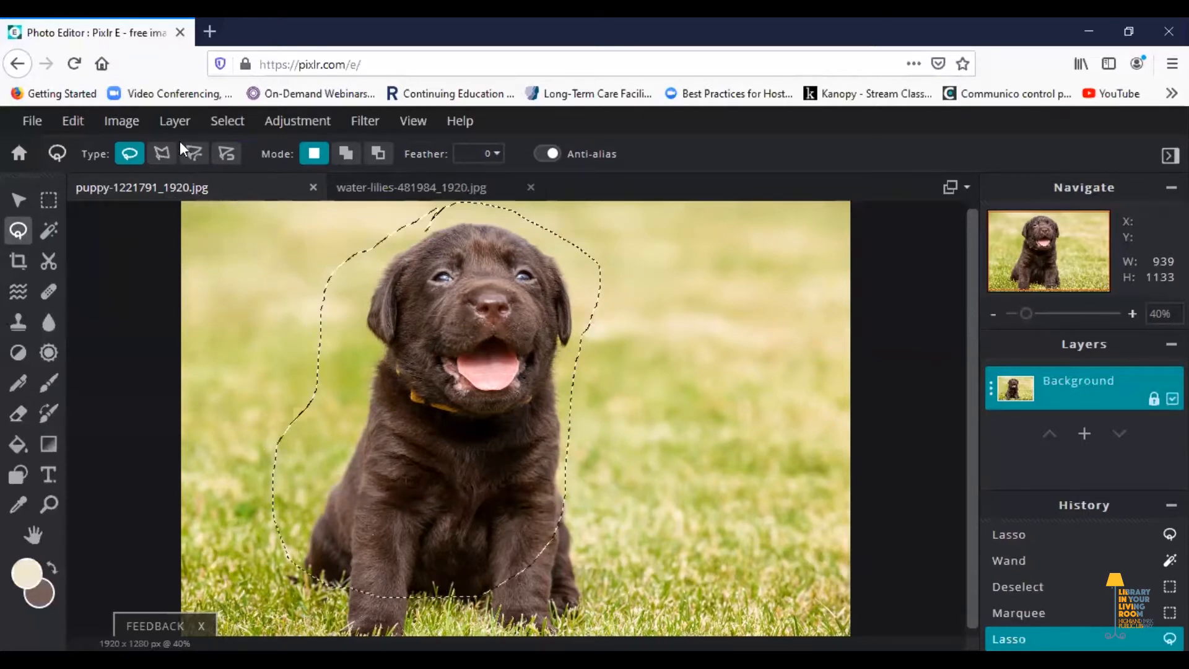
Draw a narrow polygonal lasso selection of about 259 by 828 px in the grass beside the puppy.
left_click(162, 153)
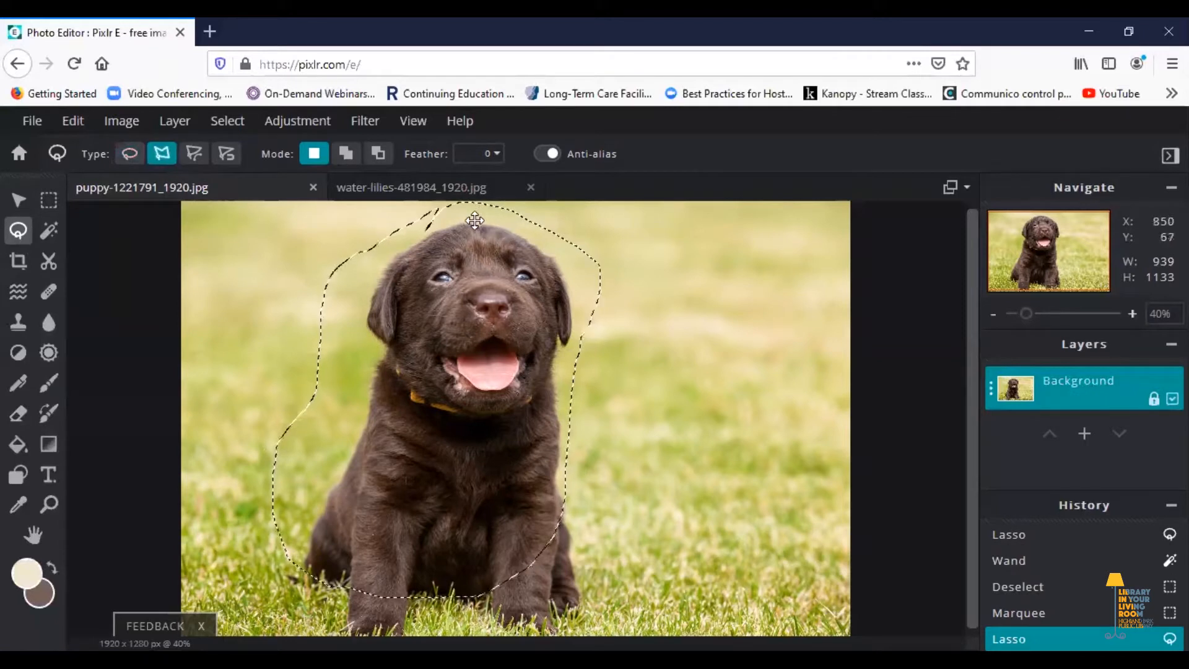
left_click(353, 224)
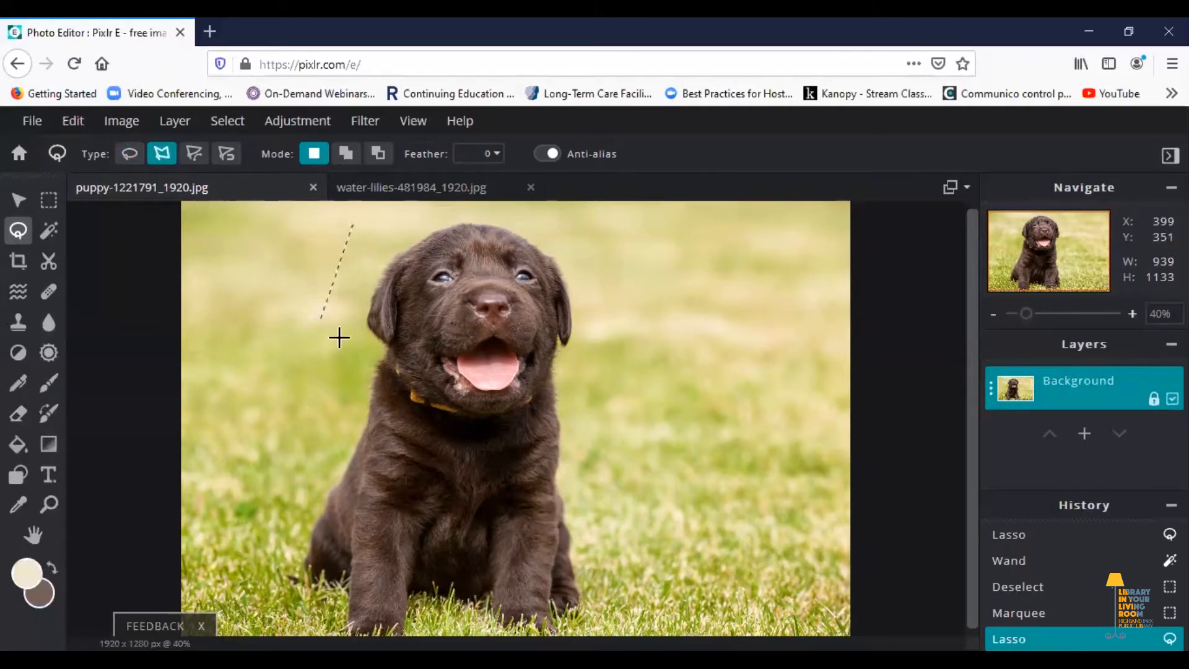
left_click(342, 356)
left_click(263, 511)
left_click(352, 221)
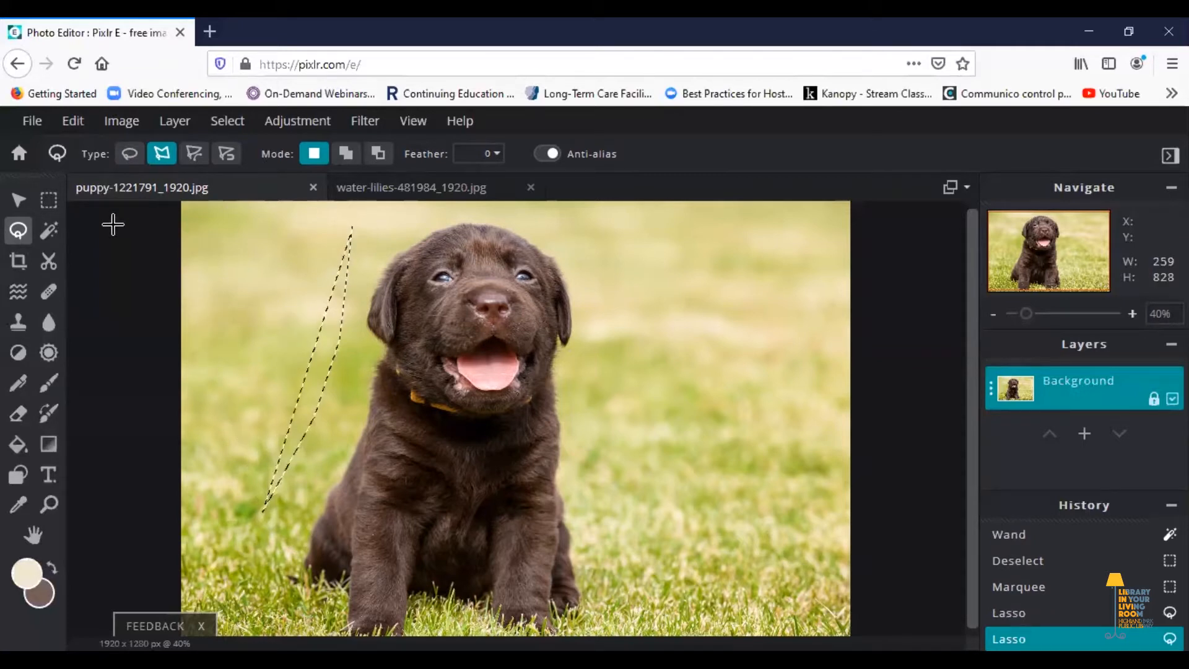
Draw a small curved lasso selection of about 363 by 152 px beside the top of the puppy's head.
left_click(194, 155)
left_click(456, 221)
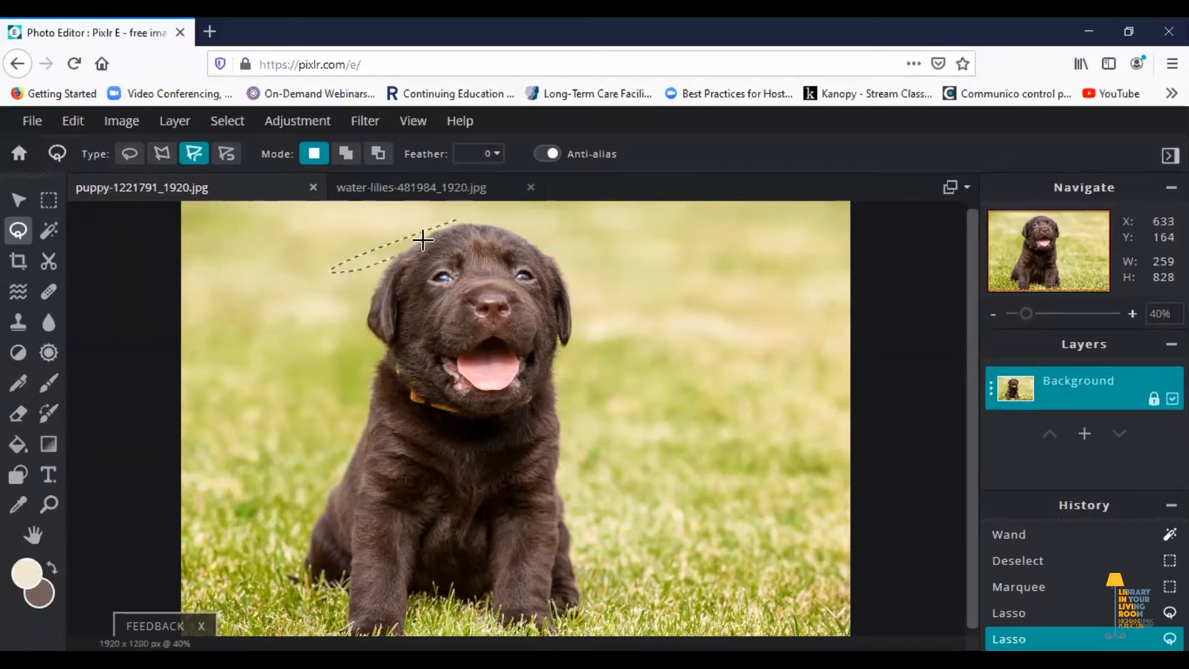
left_click(456, 220)
Trace the puppy's outline with the magnetic lasso at size 50, closing the selection at the top of the head.
left_click(227, 159)
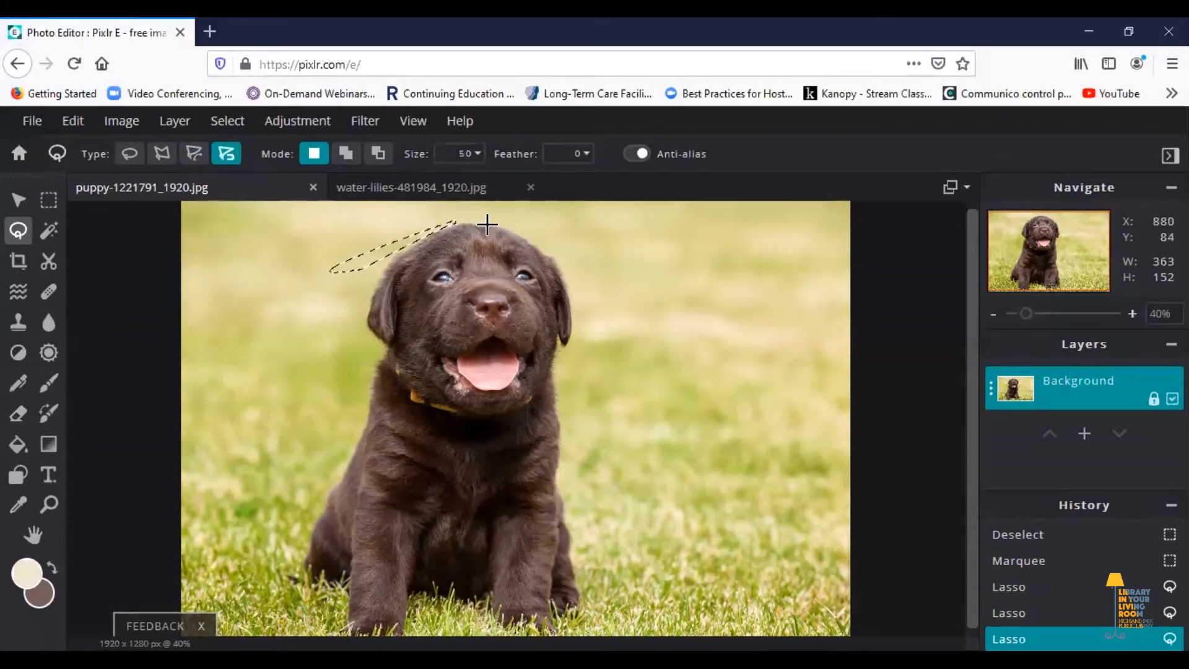
left_click(492, 227)
mouse_move(592, 326)
left_mouse_down()
mouse_move(554, 490)
mouse_move(560, 633)
mouse_move(438, 595)
mouse_move(309, 619)
mouse_move(309, 519)
mouse_move(359, 422)
mouse_move(374, 351)
mouse_move(344, 305)
left_mouse_up()
left_click_drag(409, 248, 492, 227)
Try the Wand tool in new selection mode at tolerance 32 on different spots of the grass beside the puppy.
left_click(52, 233)
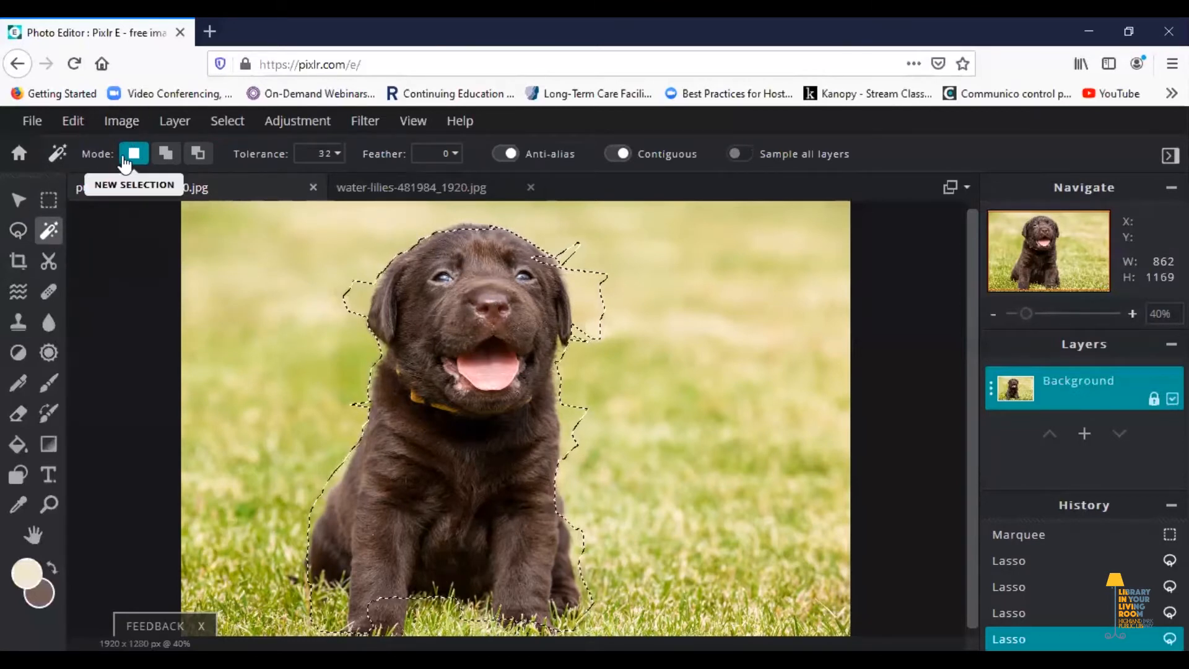
left_click(246, 512)
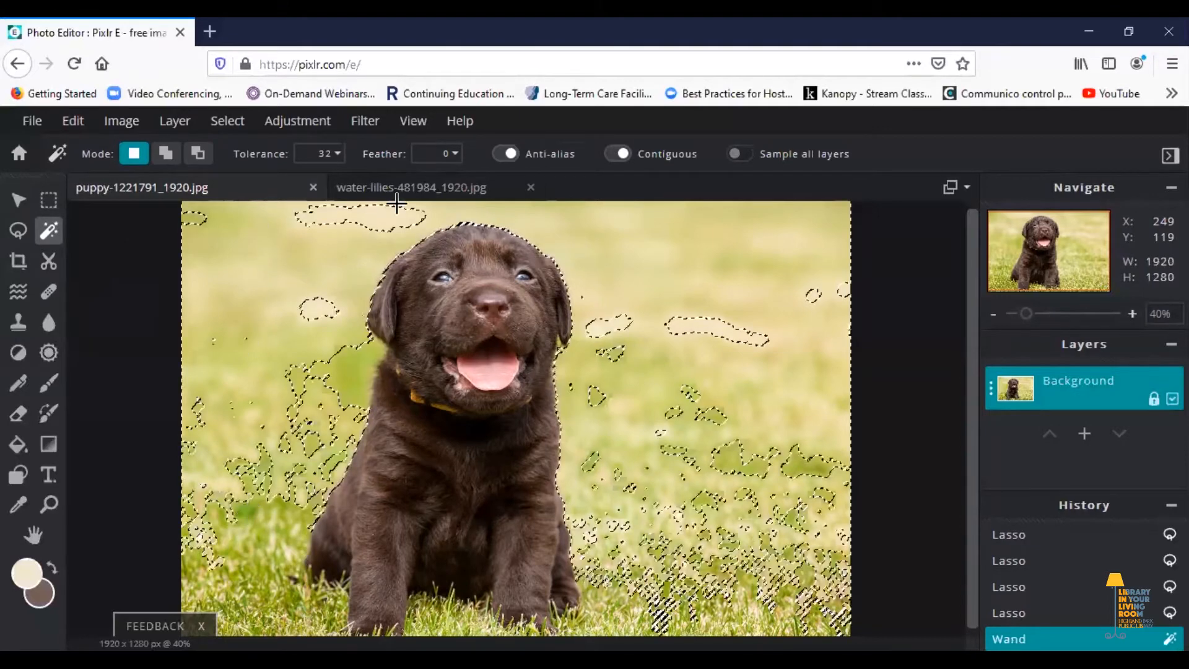
left_click(236, 531)
left_click(247, 512)
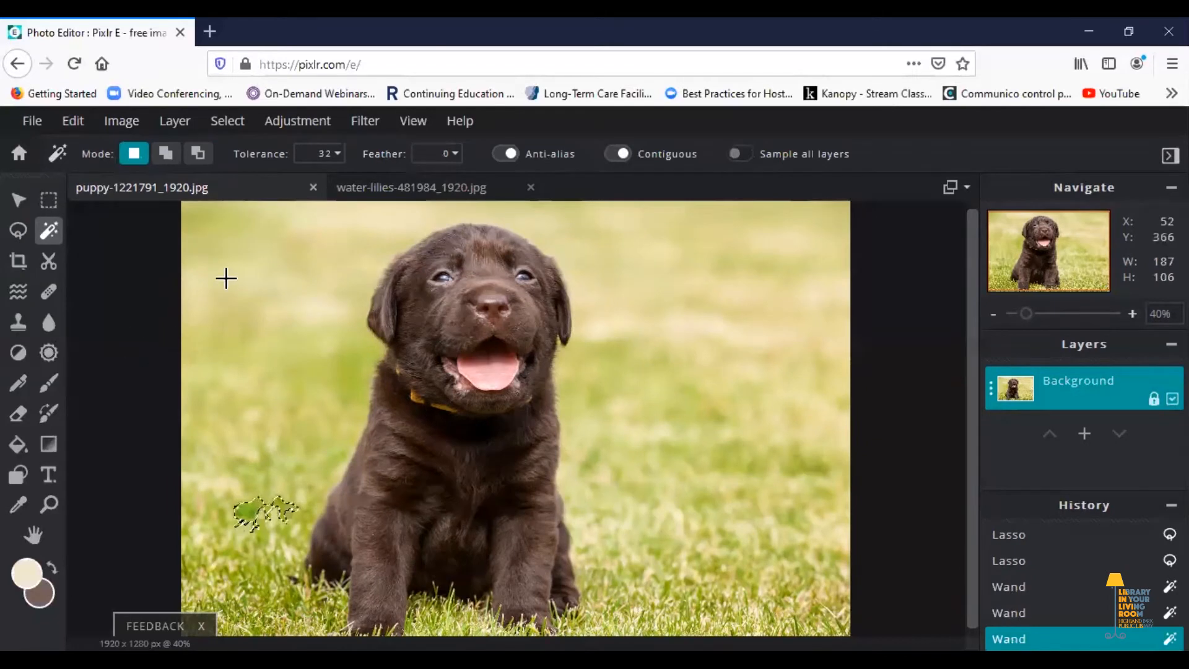
Draw a loose freehand lasso selection of about 823 by 1158 px around the whole puppy.
left_click(19, 232)
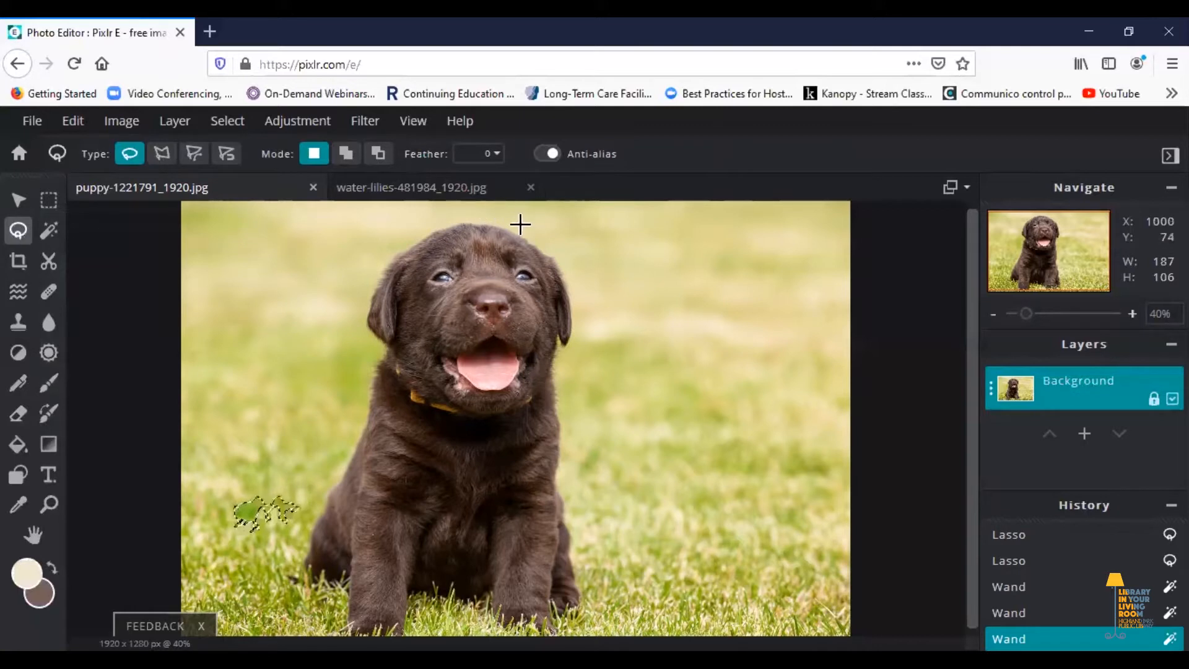
mouse_move(524, 233)
left_mouse_down()
mouse_move(434, 227)
mouse_move(374, 265)
left_mouse_up()
mouse_move(364, 330)
left_mouse_down()
mouse_move(350, 454)
mouse_move(311, 513)
mouse_move(311, 606)
mouse_move(335, 627)
mouse_move(372, 613)
mouse_move(589, 604)
mouse_move(568, 459)
mouse_move(577, 294)
mouse_move(516, 233)
left_mouse_up()
left_click_drag(347, 230, 316, 227)
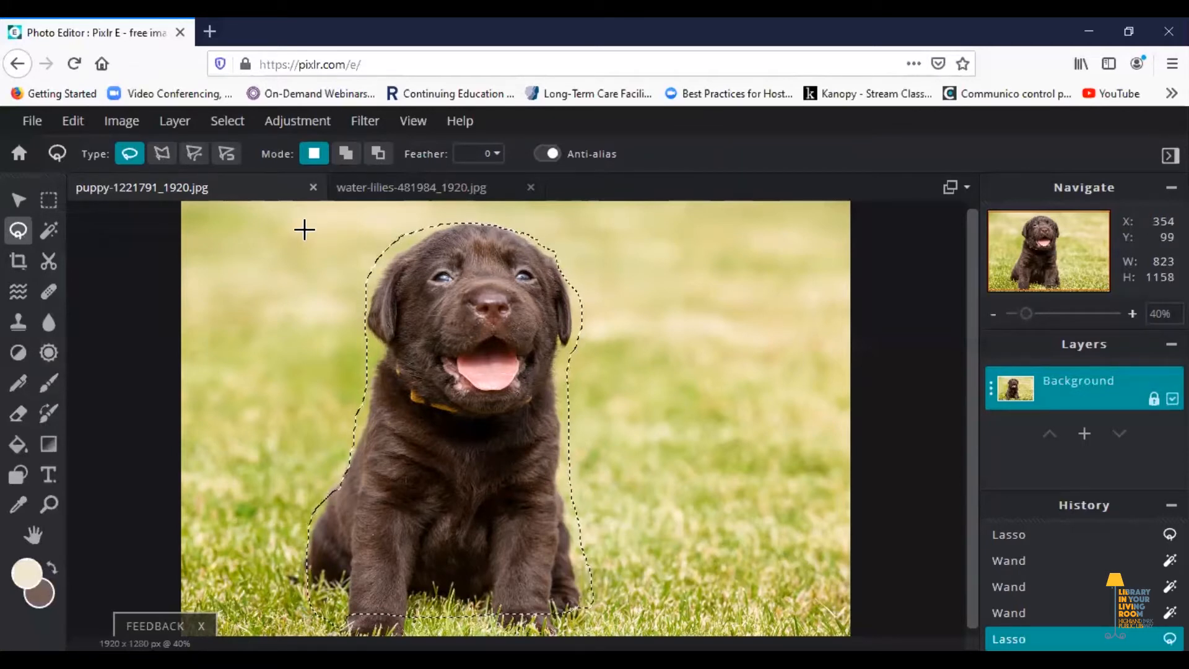
Subtract the background strips around the puppy's head, neck and sides from the selection with the Wand at tolerance 32.
left_click(50, 235)
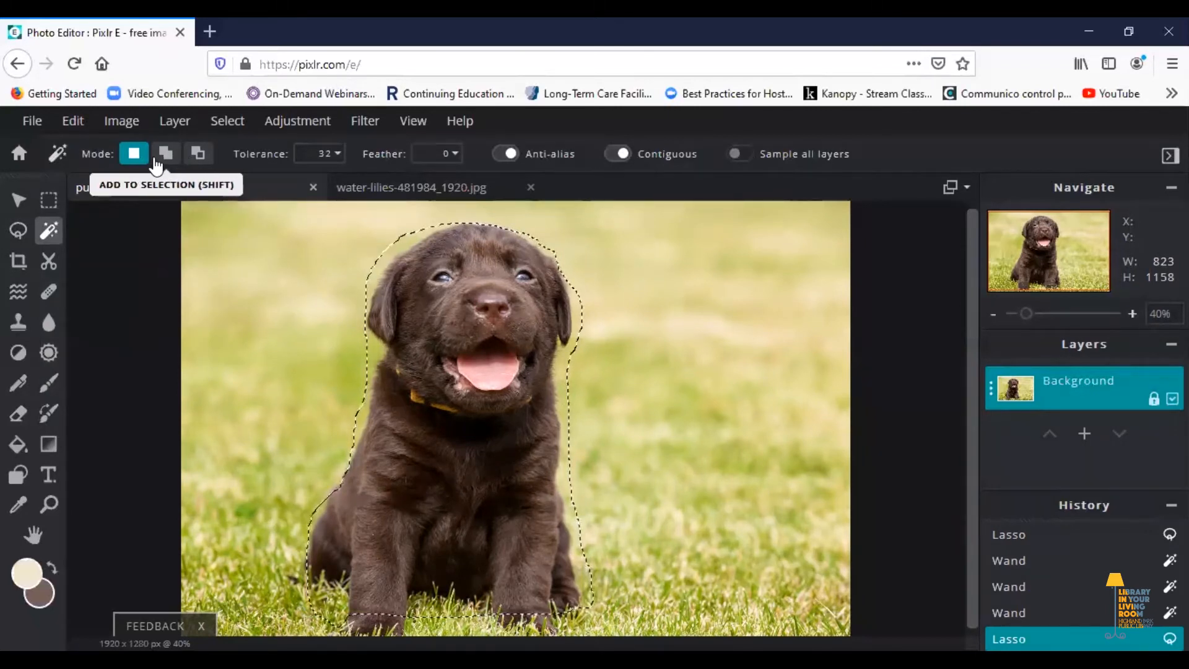
left_click(199, 154)
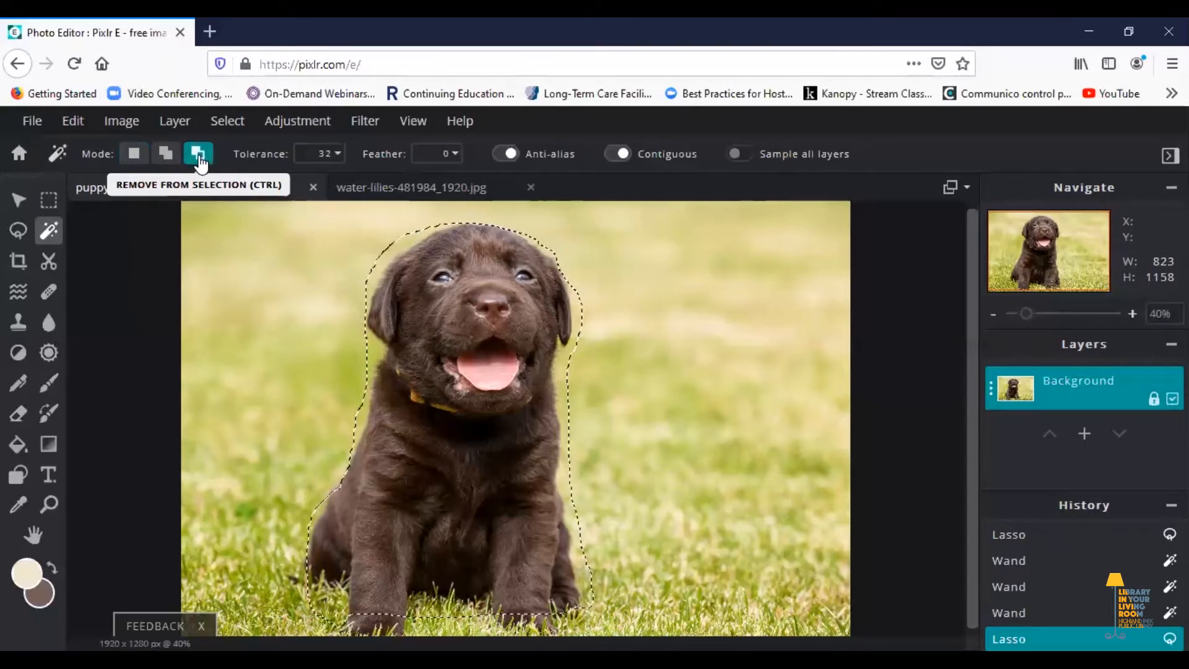
left_click(414, 238)
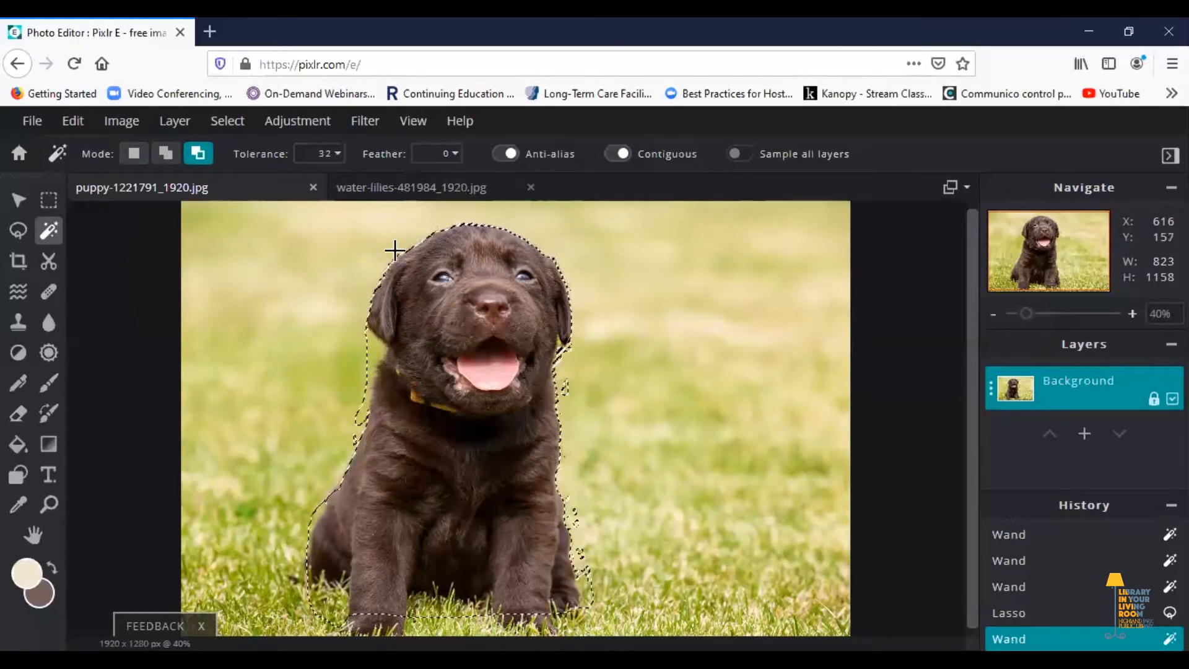
left_click(379, 350)
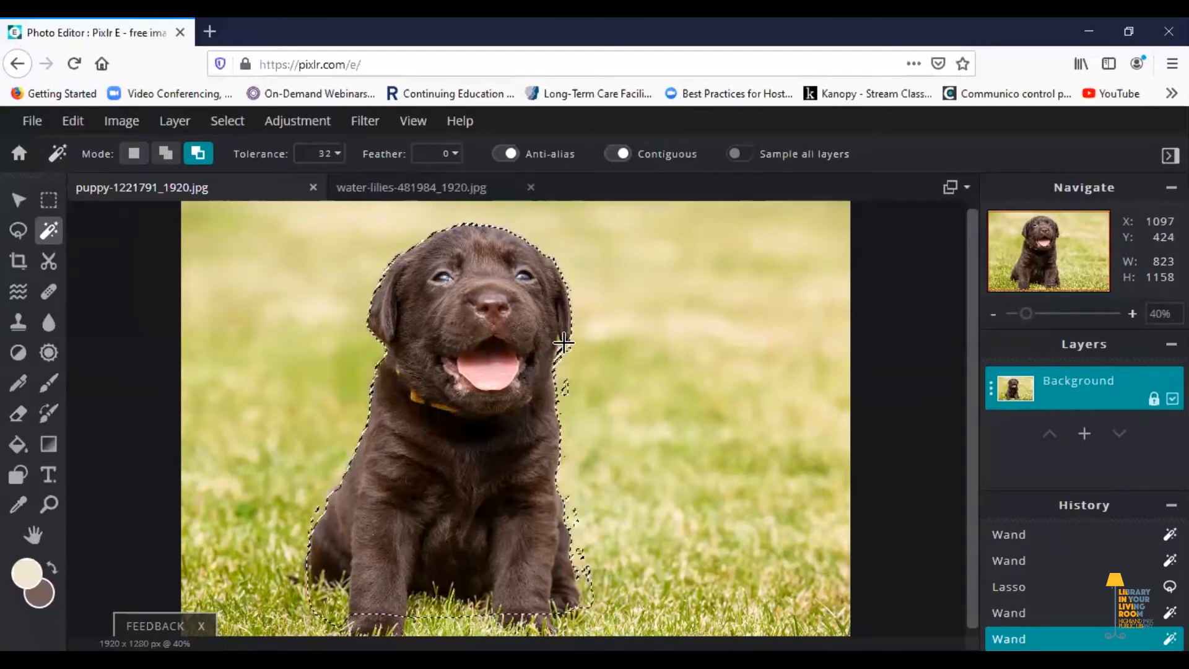
left_click(624, 418)
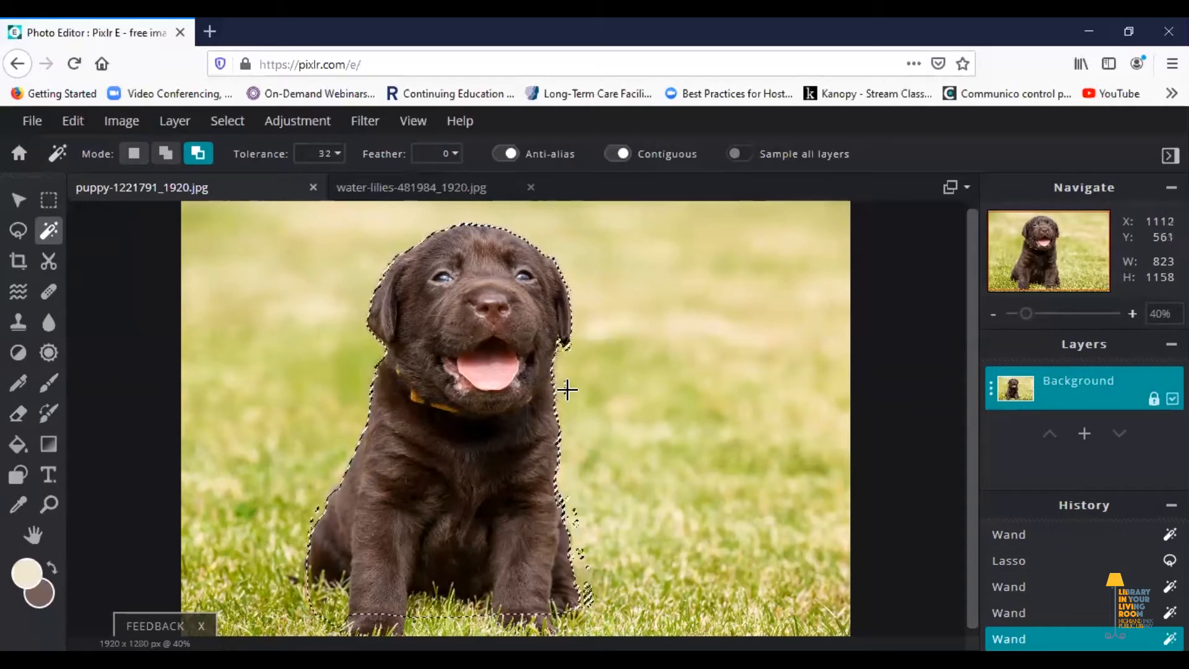
left_click(571, 520)
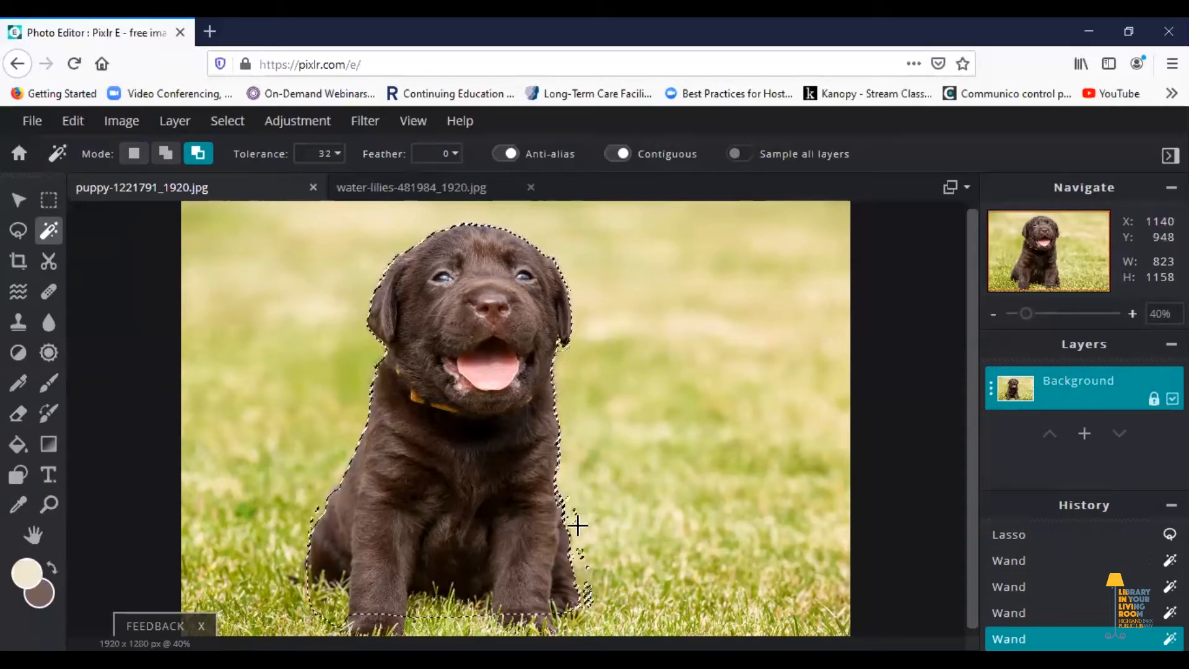
left_click(569, 503)
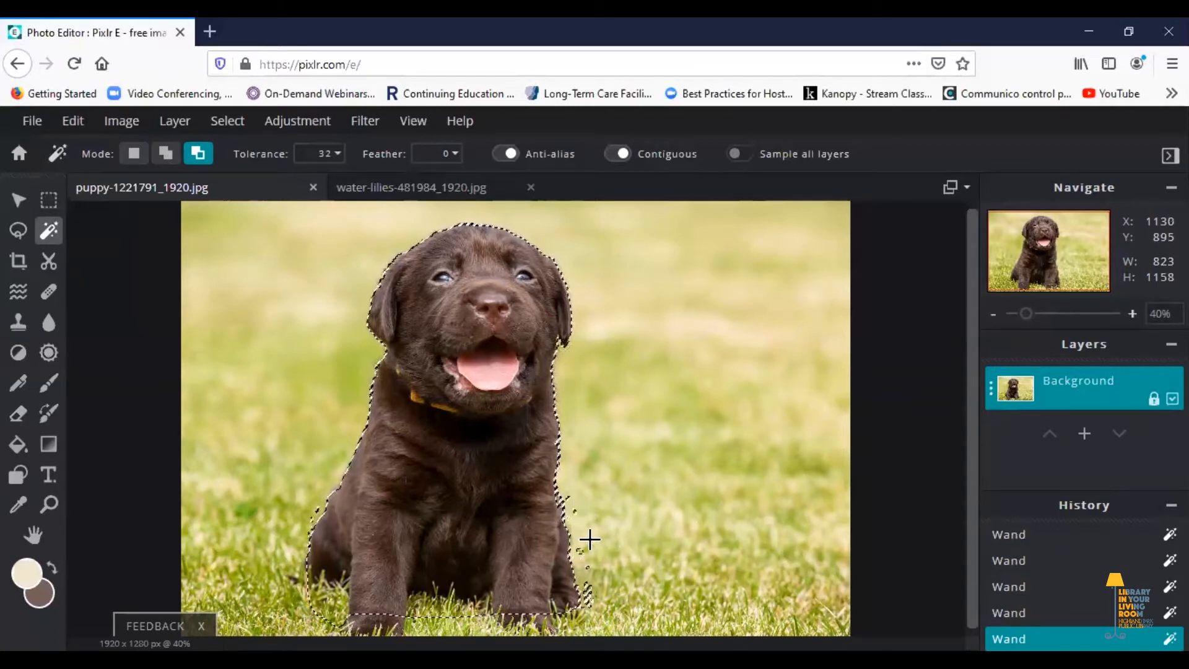
left_click(589, 577)
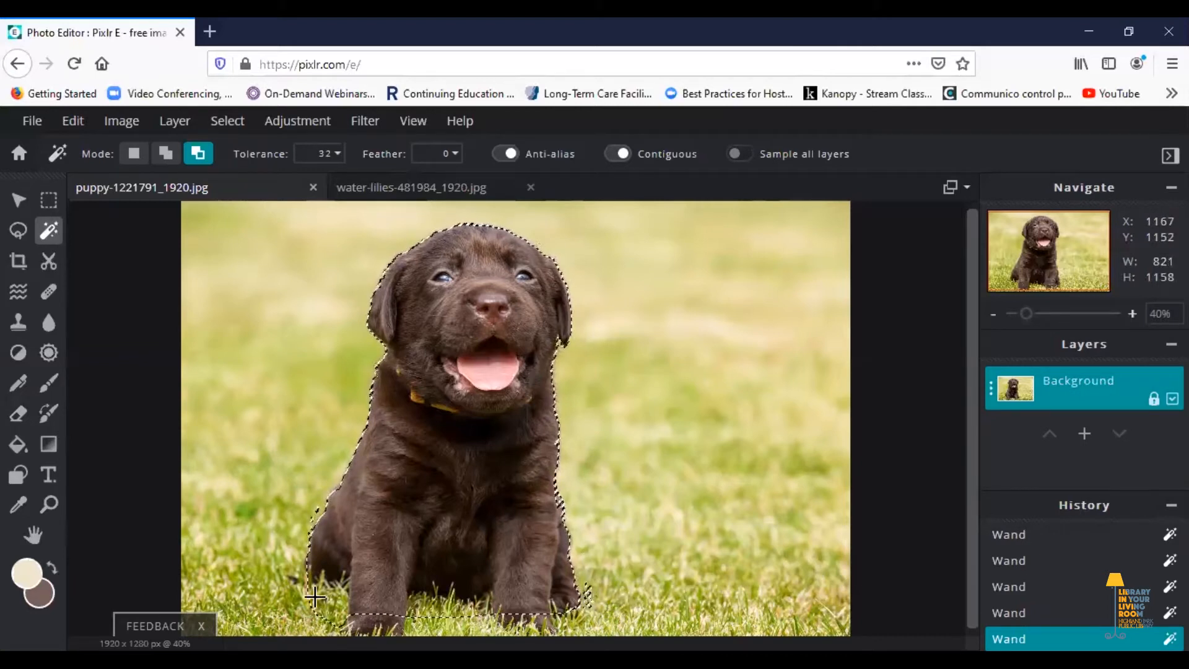
Try to subtract the grass beside the puppy's rear with the Wand, and undo that removal.
left_click(306, 527)
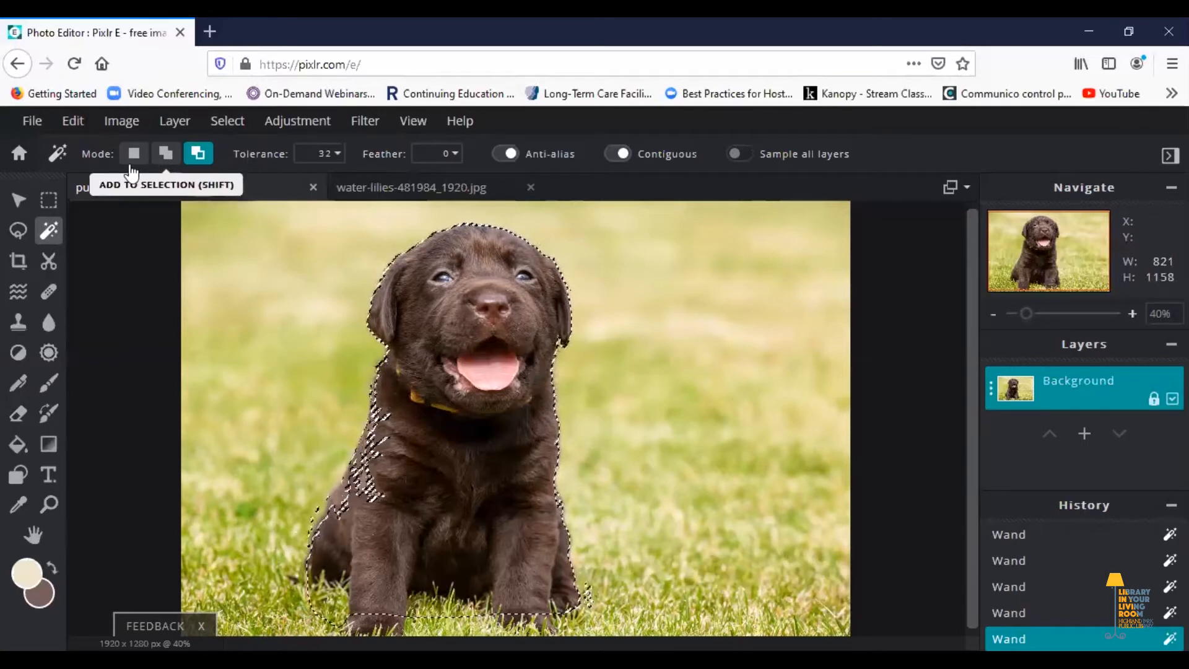
left_click(72, 122)
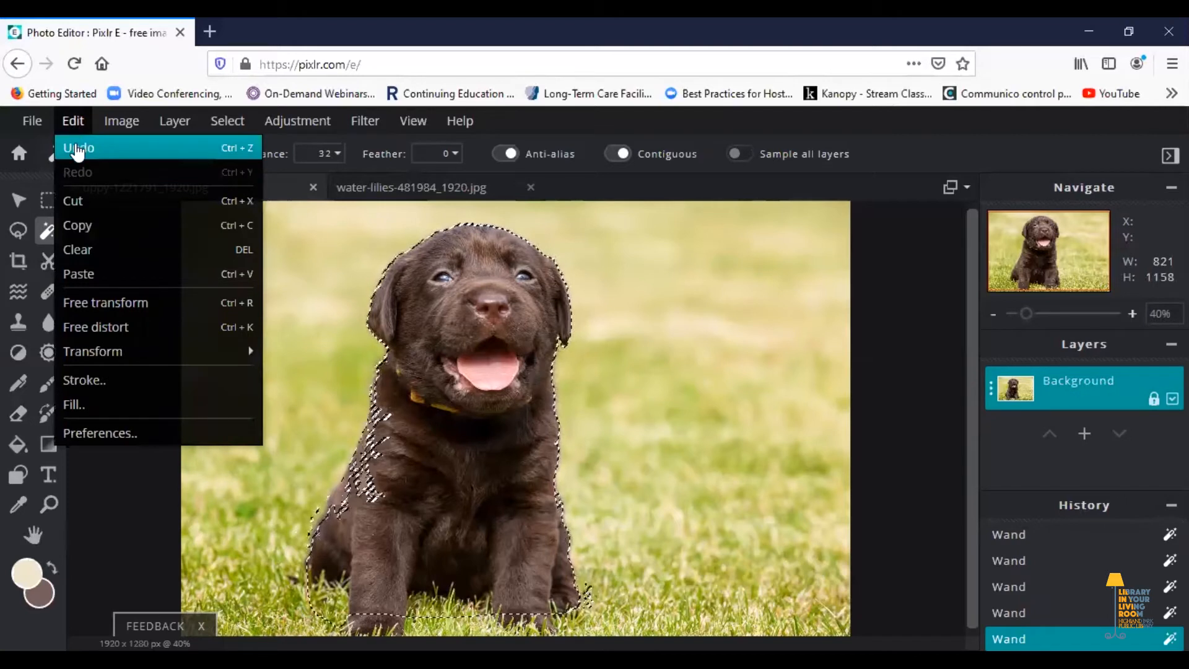
left_click(76, 148)
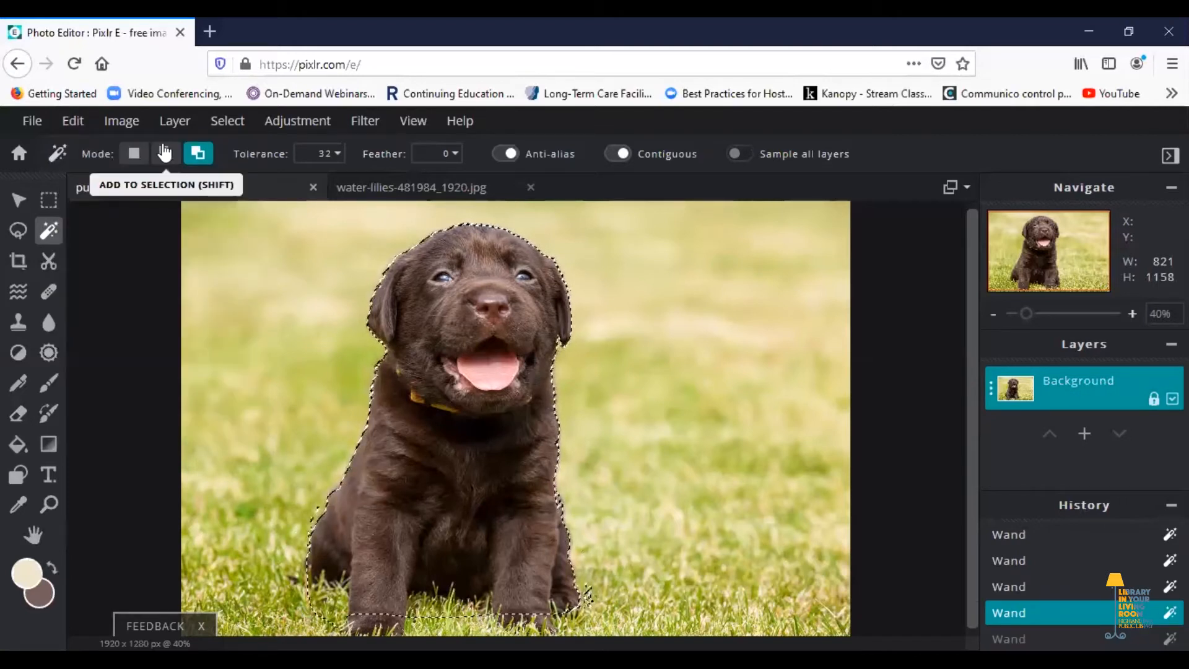
Subtract the remaining grass beside the puppy's rear and between its front legs from the selection with the Wand.
left_click(318, 511)
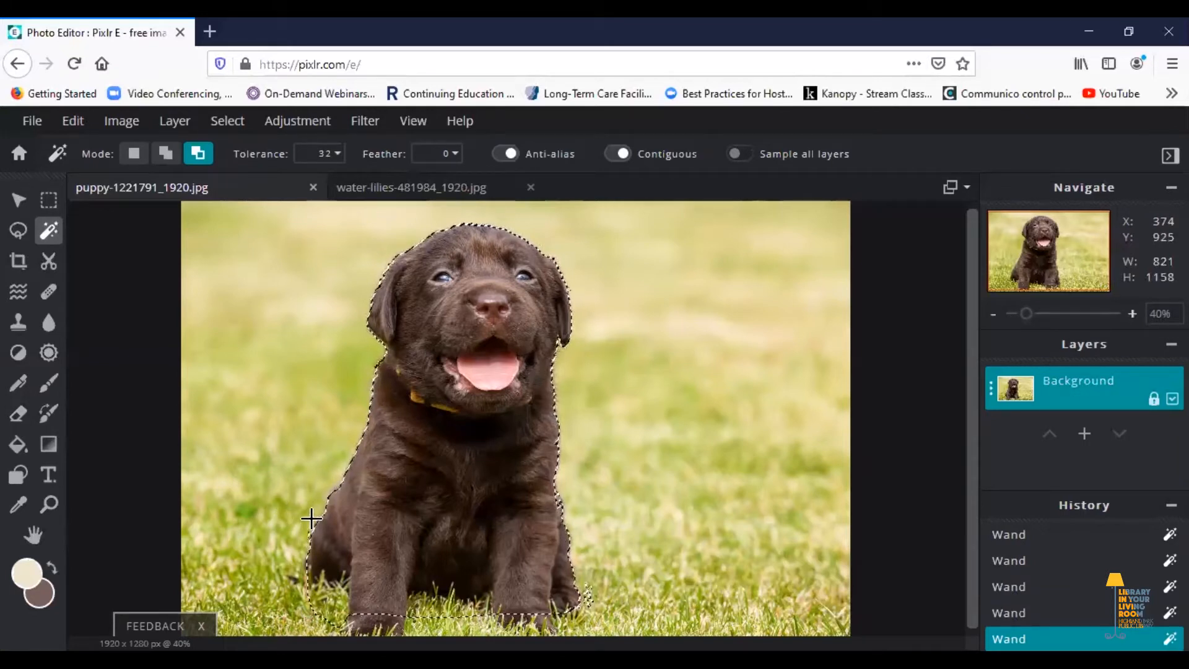
left_click(328, 587)
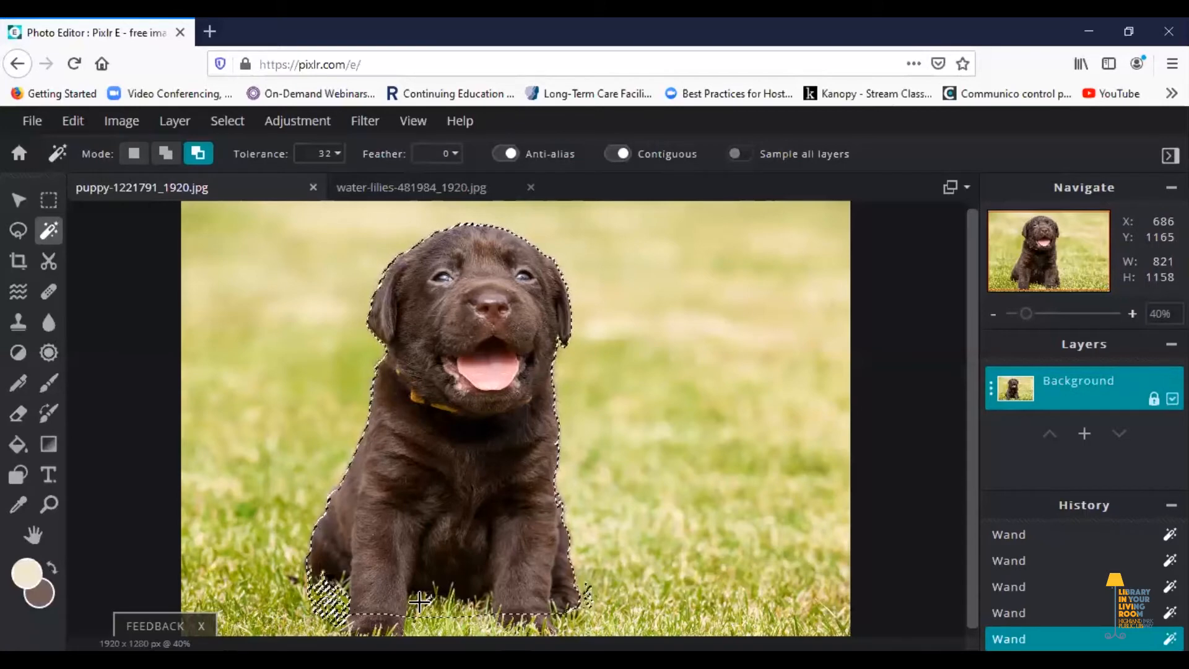
left_click(441, 603)
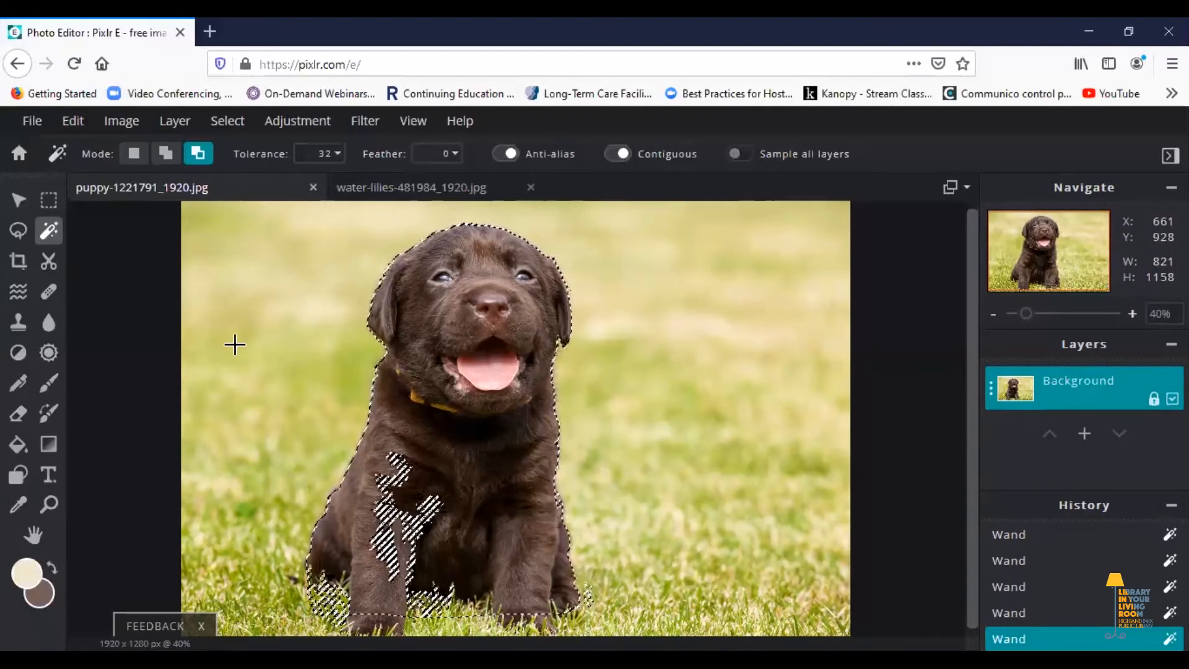
Add the missing patches on the puppy's chest and front leg back to the selection with the Wand, and copy the selected puppy.
left_click(165, 153)
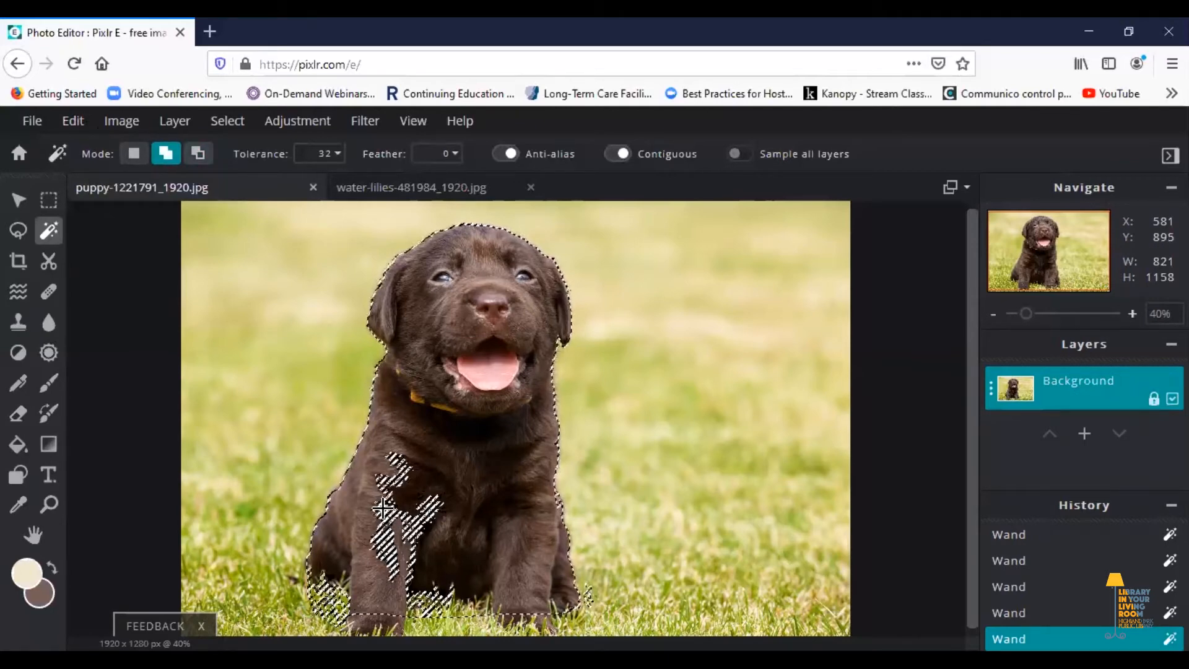
left_click(384, 508)
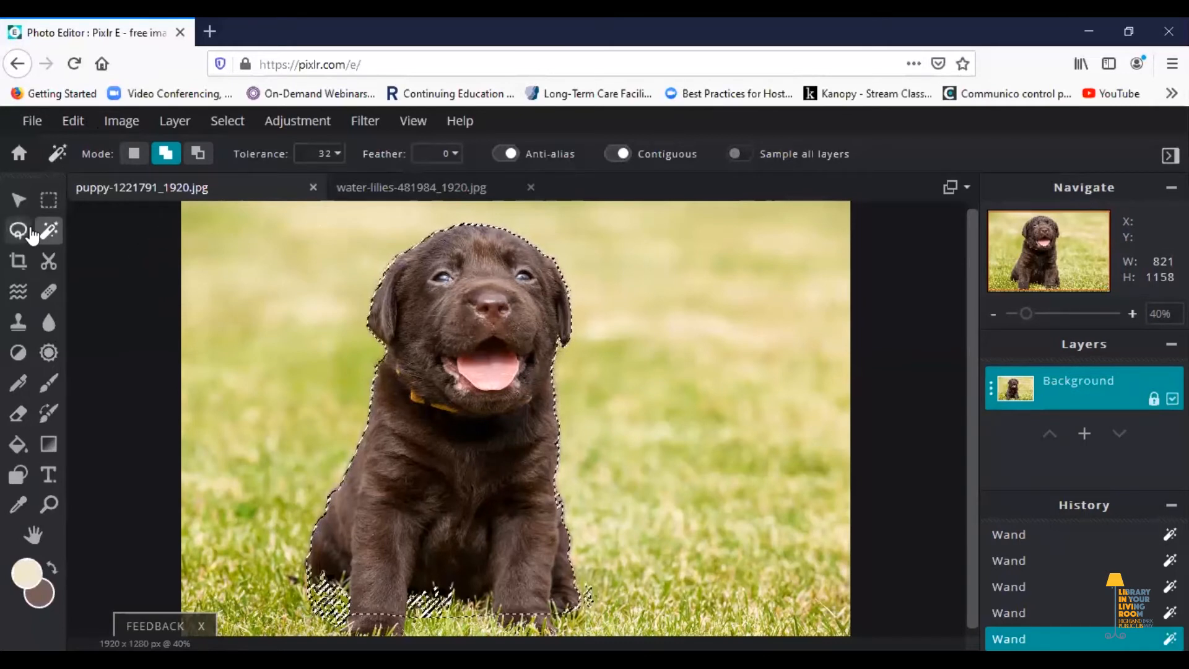
left_click(73, 122)
left_click(81, 222)
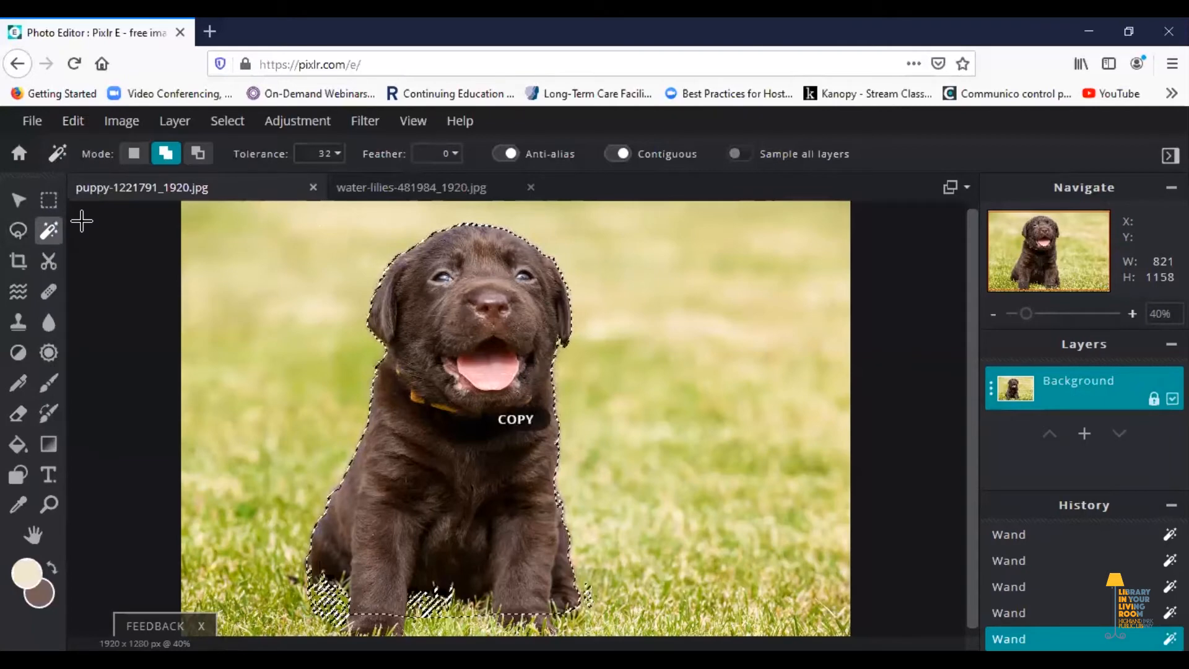
Paste the copied puppy into the water-lilies-481984_1920.jpg photo.
left_click(354, 189)
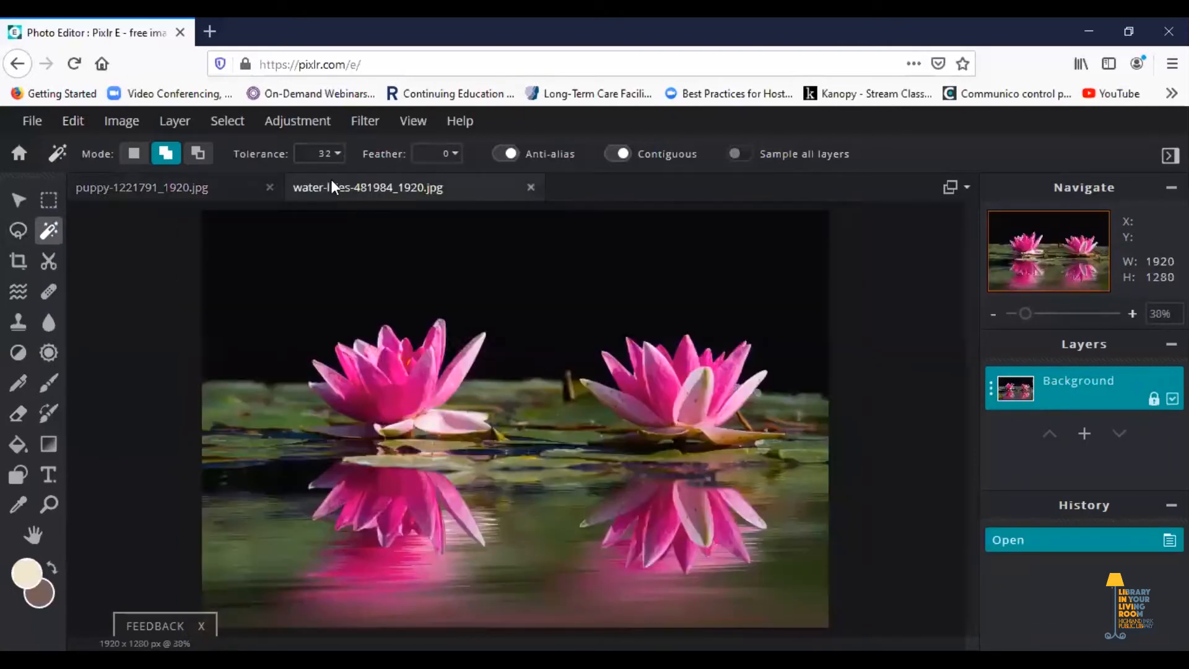
left_click(77, 124)
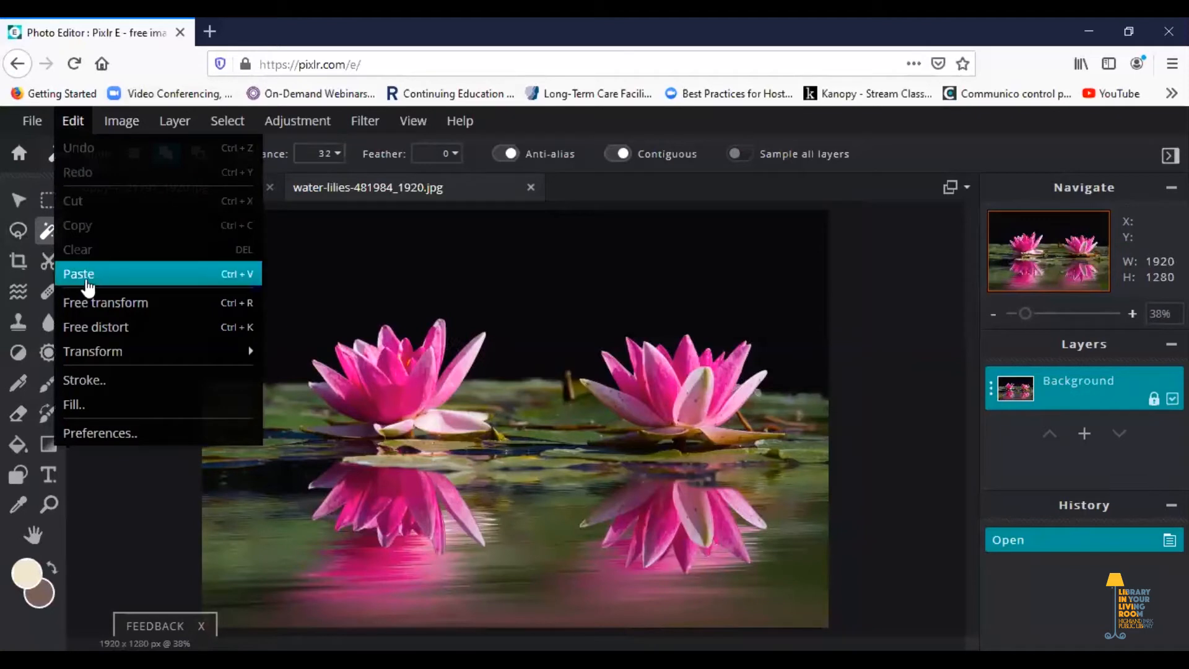
left_click(85, 274)
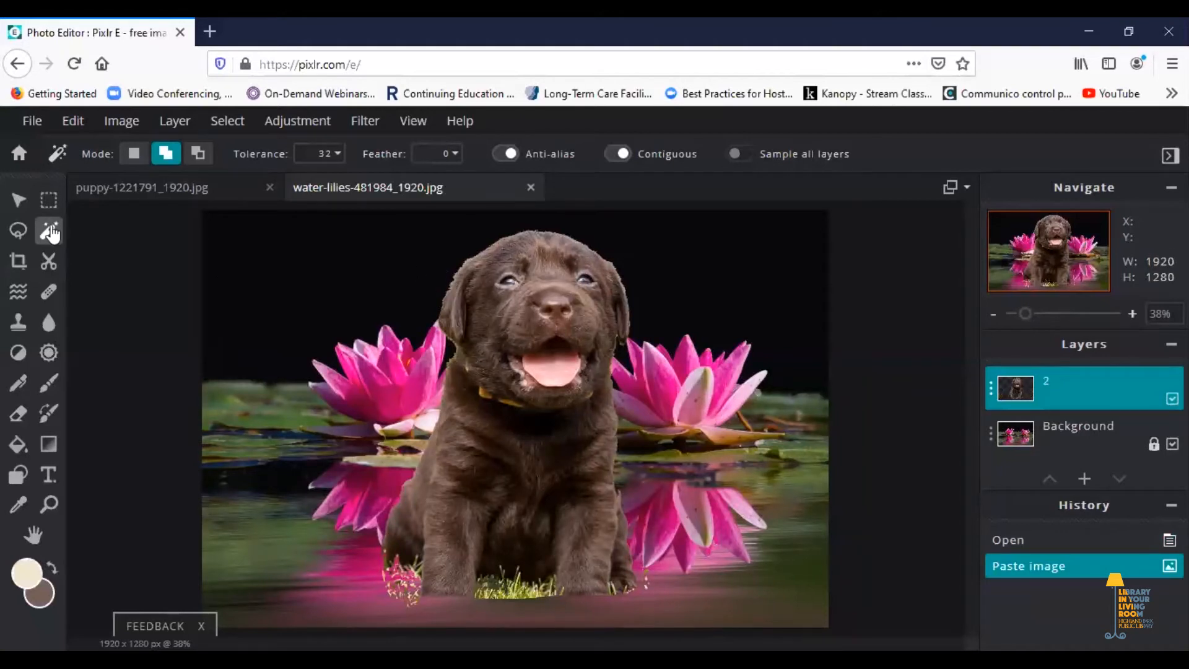
Enlarge the pasted puppy to about 888 by 1253 px and move it down between the lilies, at about left 491, top 222.
left_click(18, 201)
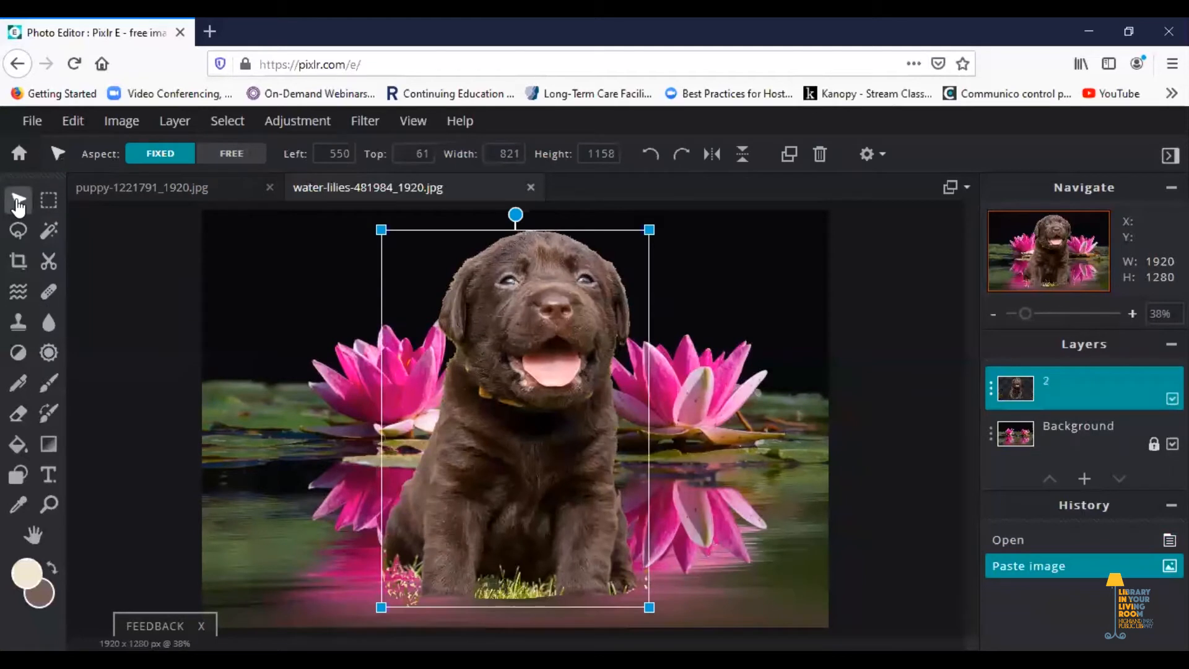
left_click_drag(528, 316, 529, 380)
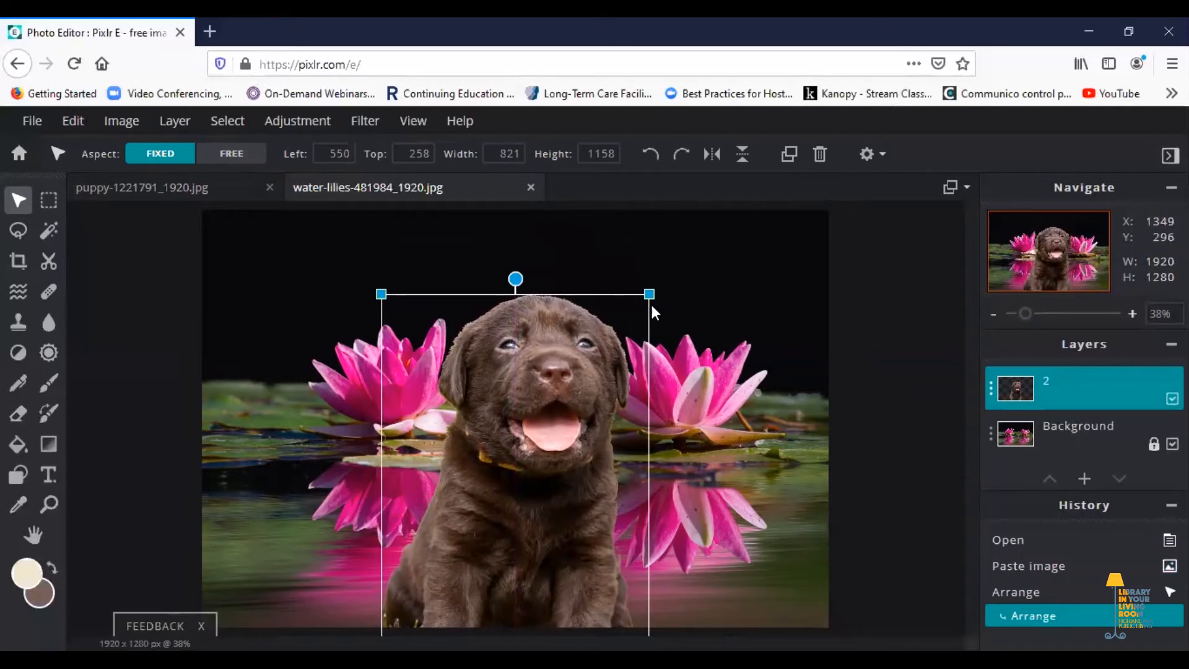
left_click_drag(649, 296, 672, 282)
left_click_drag(588, 357, 574, 371)
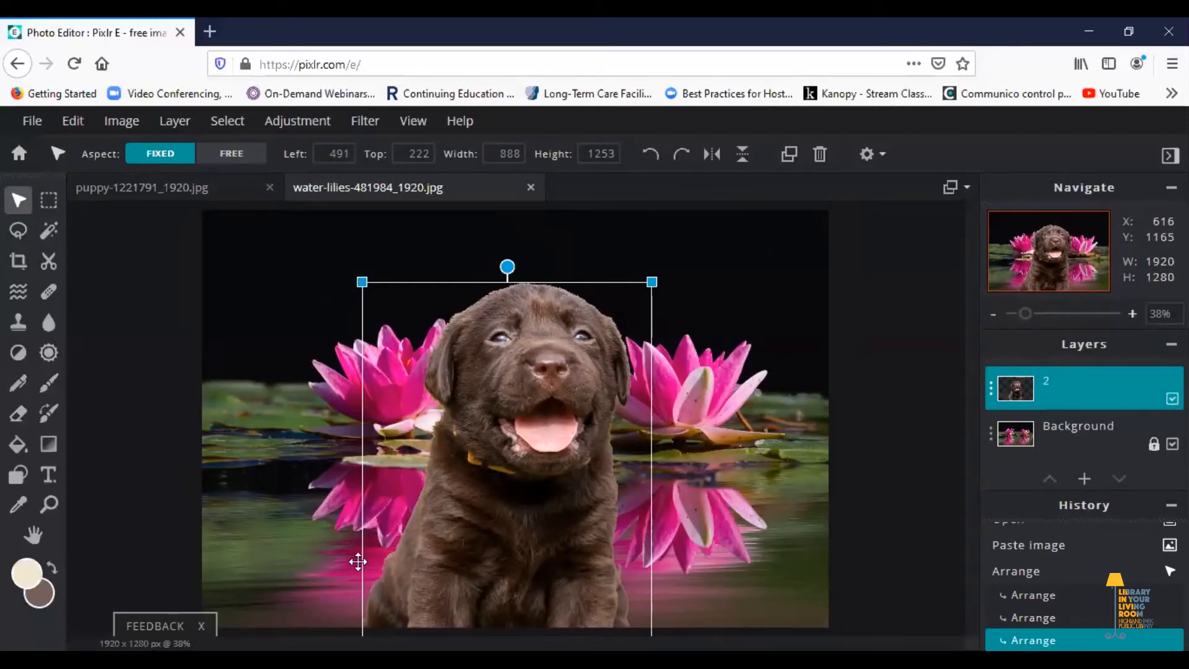
Make the Background layer active and hide the puppy layer.
left_click(1071, 430)
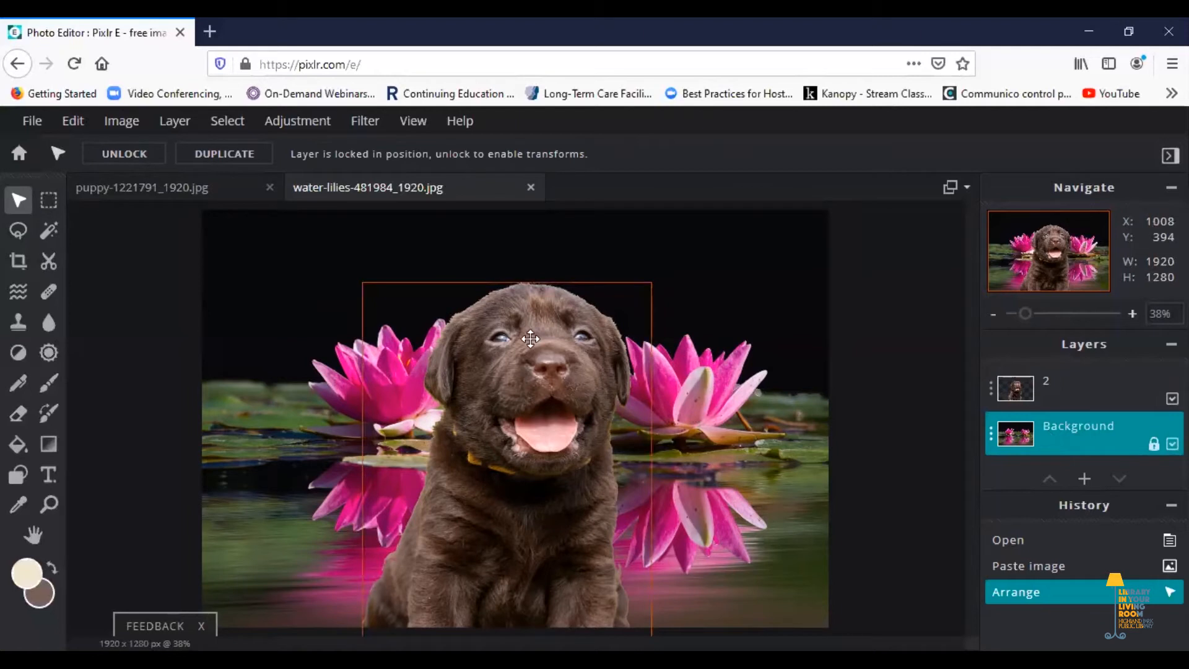
left_click(991, 395)
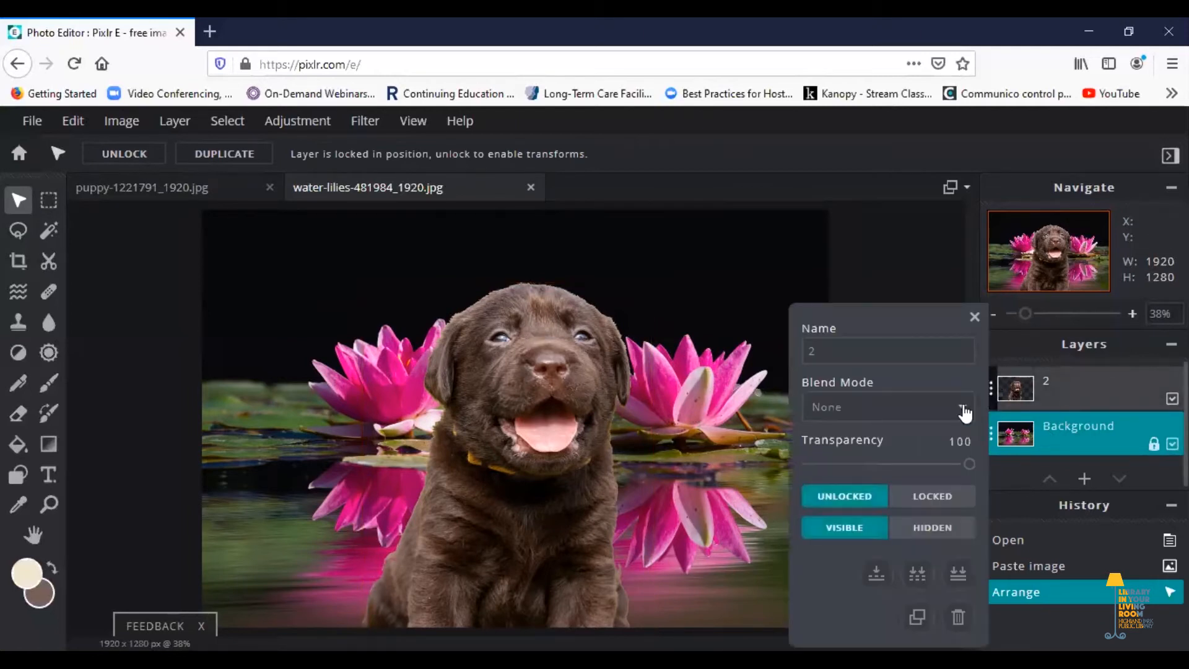
left_click(933, 529)
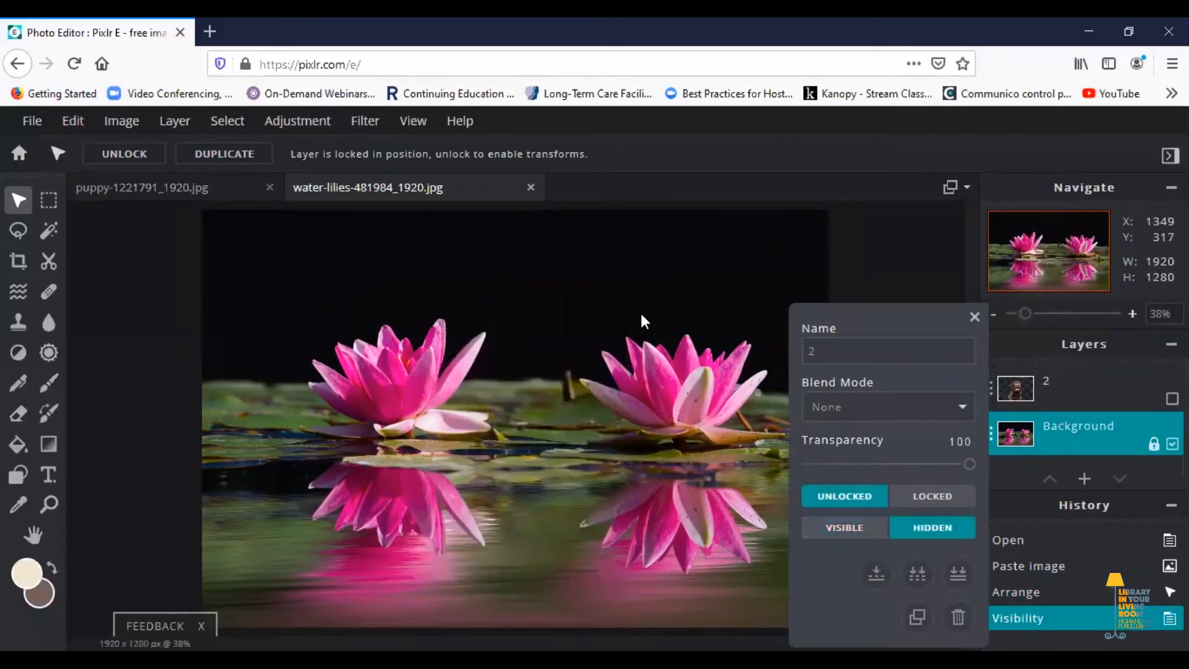
left_click(974, 316)
Lasso an area of about 707 by 418 px around the right-hand lily and subtract the black background above its petals with the Wand.
left_click(19, 231)
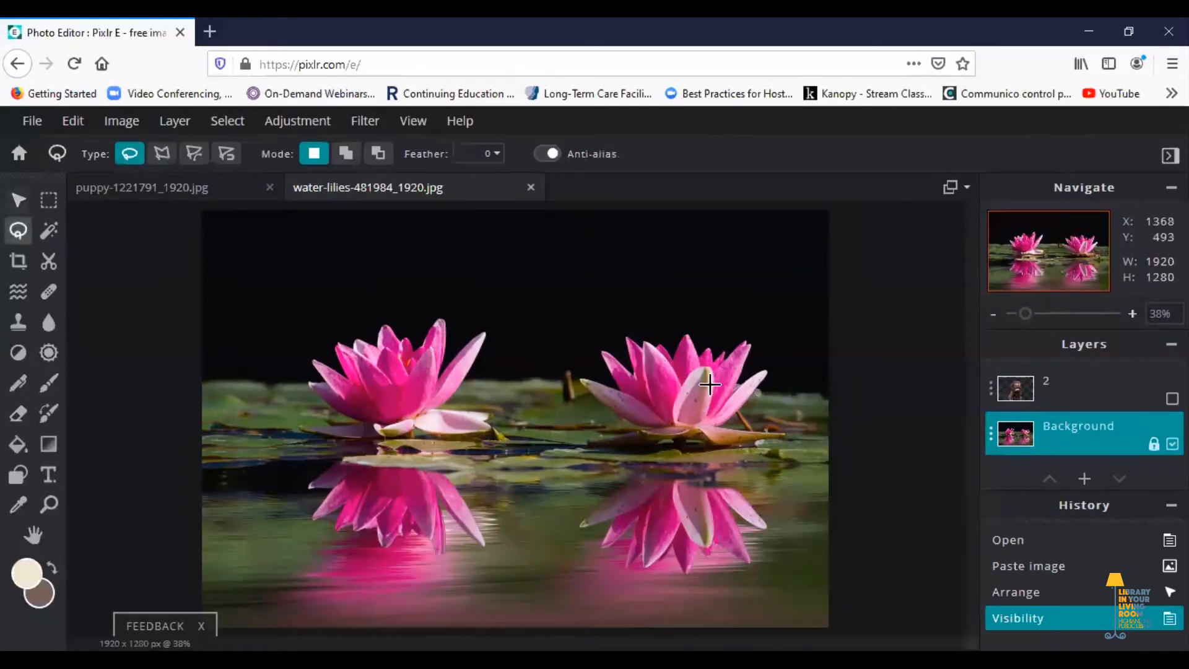
mouse_move(733, 425)
left_mouse_down()
mouse_move(776, 392)
mouse_move(745, 325)
mouse_move(635, 321)
mouse_move(569, 387)
mouse_move(610, 436)
mouse_move(752, 449)
mouse_move(799, 431)
mouse_move(741, 419)
mouse_move(788, 410)
left_mouse_up()
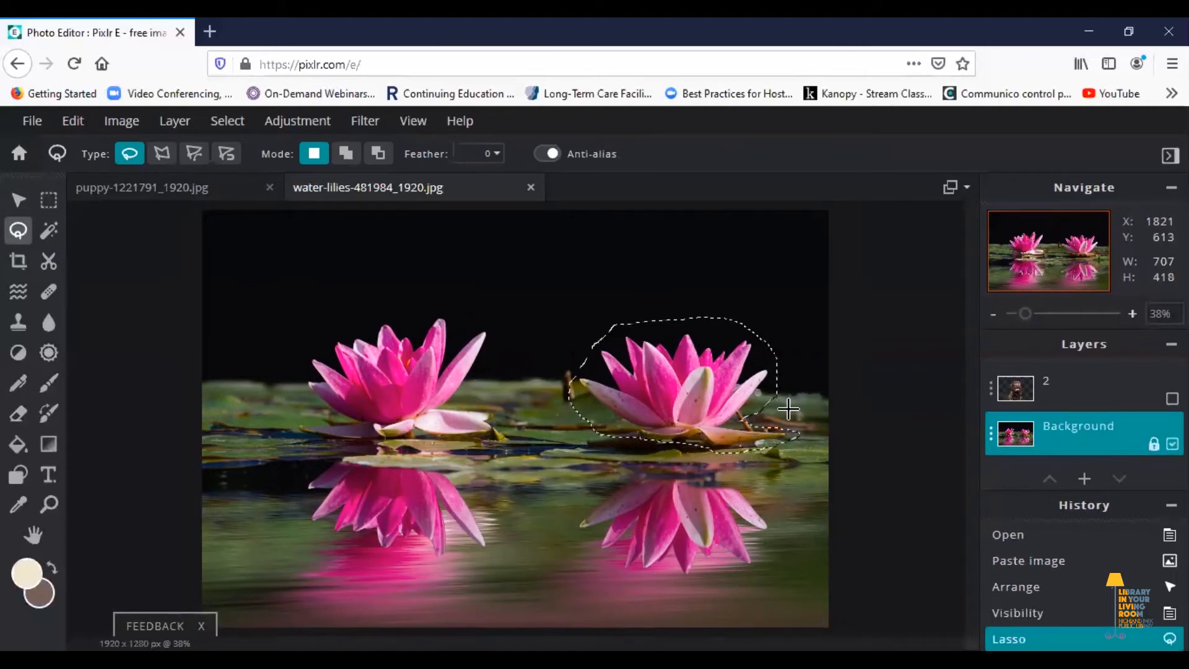
left_click(49, 230)
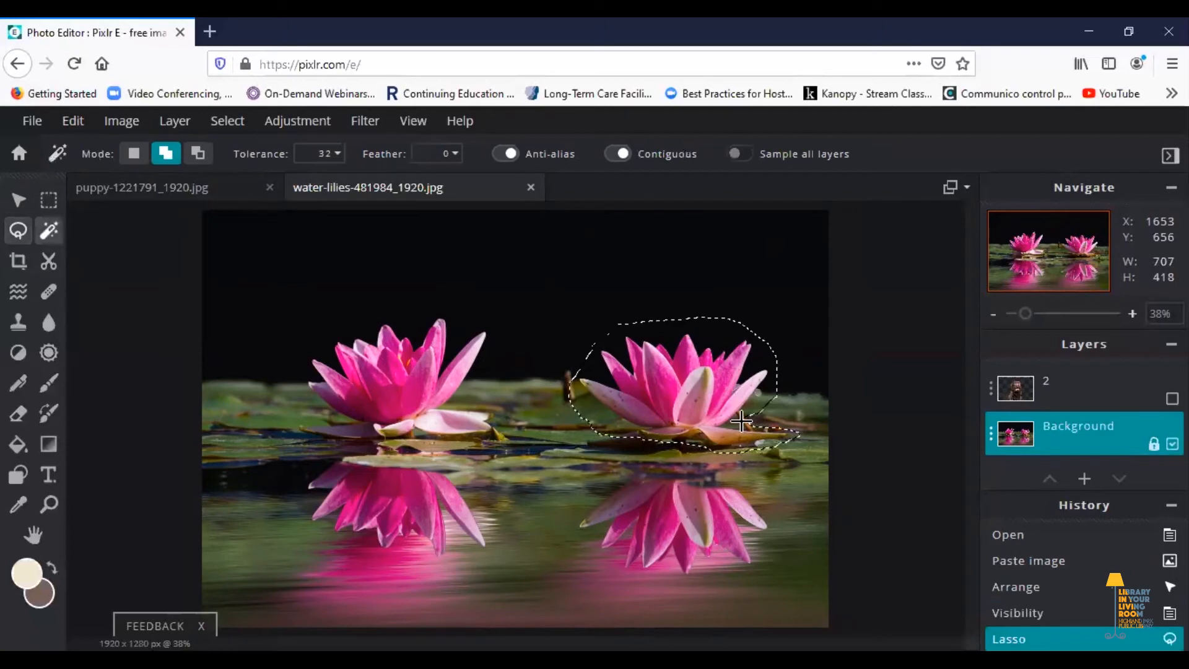
left_click(708, 333, "alt")
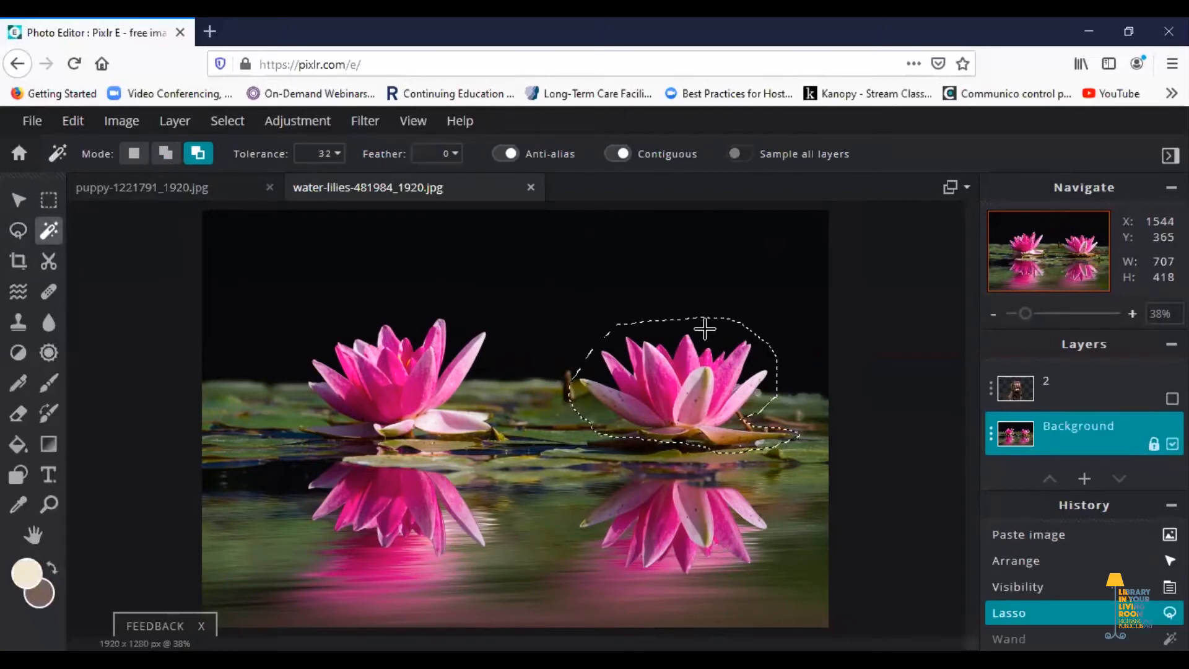
key("ctrl+y")
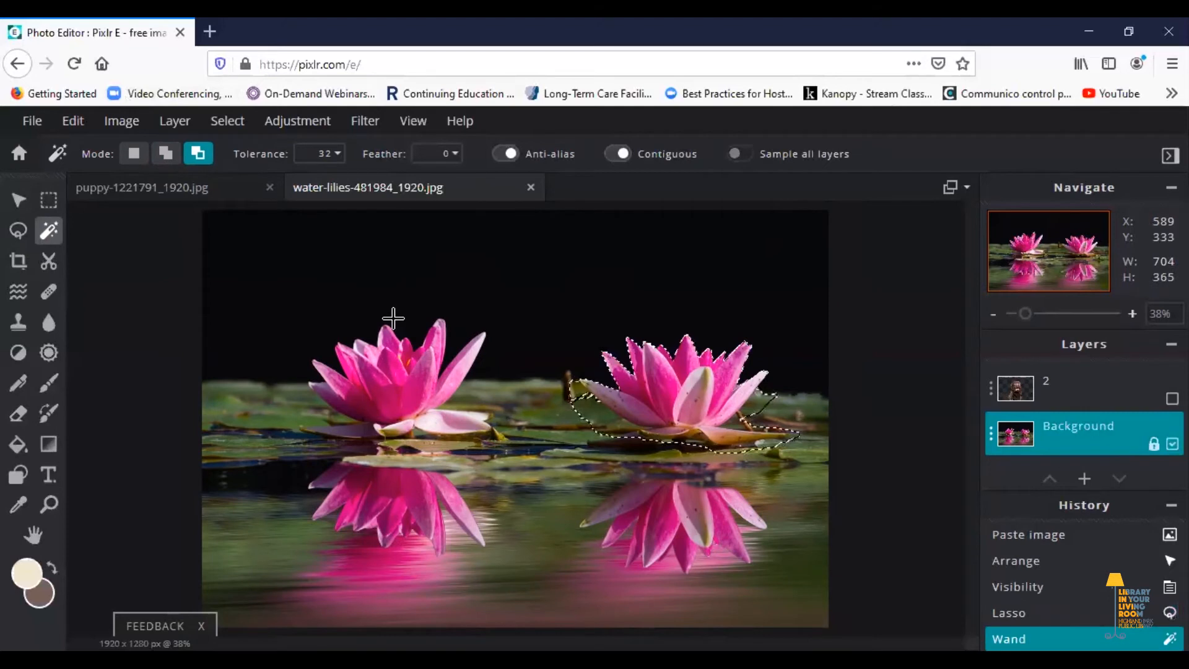
Subtract the lily pads and water around the right-hand lily's base from the selection with the Wand at tolerance 32.
left_click(594, 414)
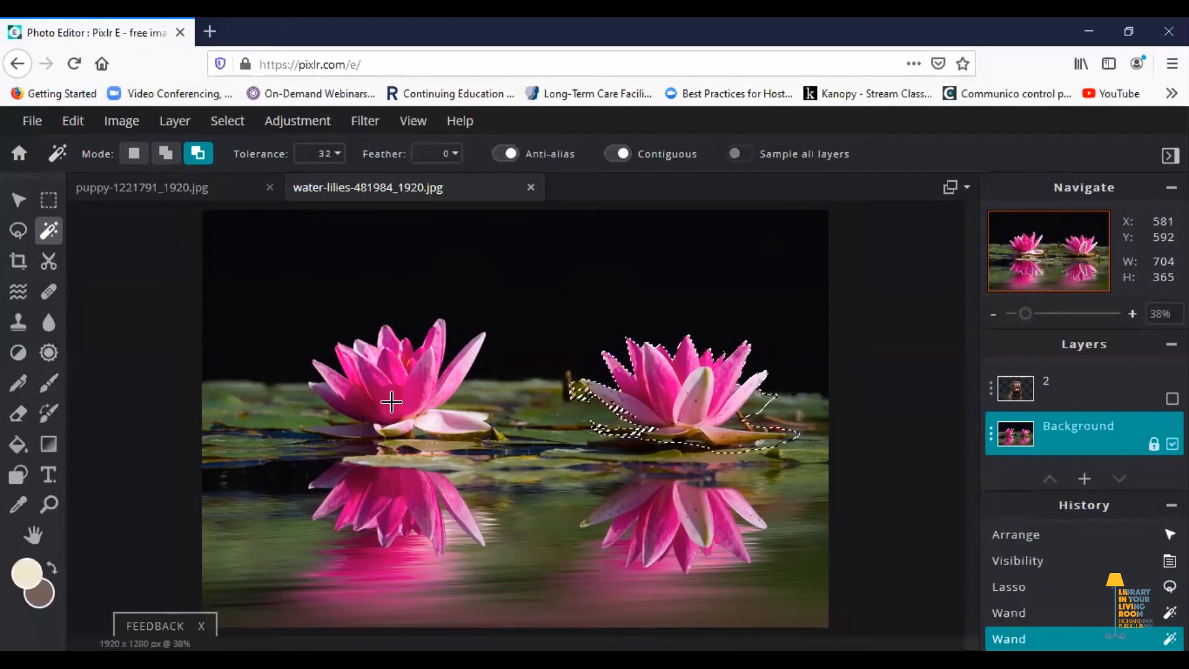
left_click(752, 406)
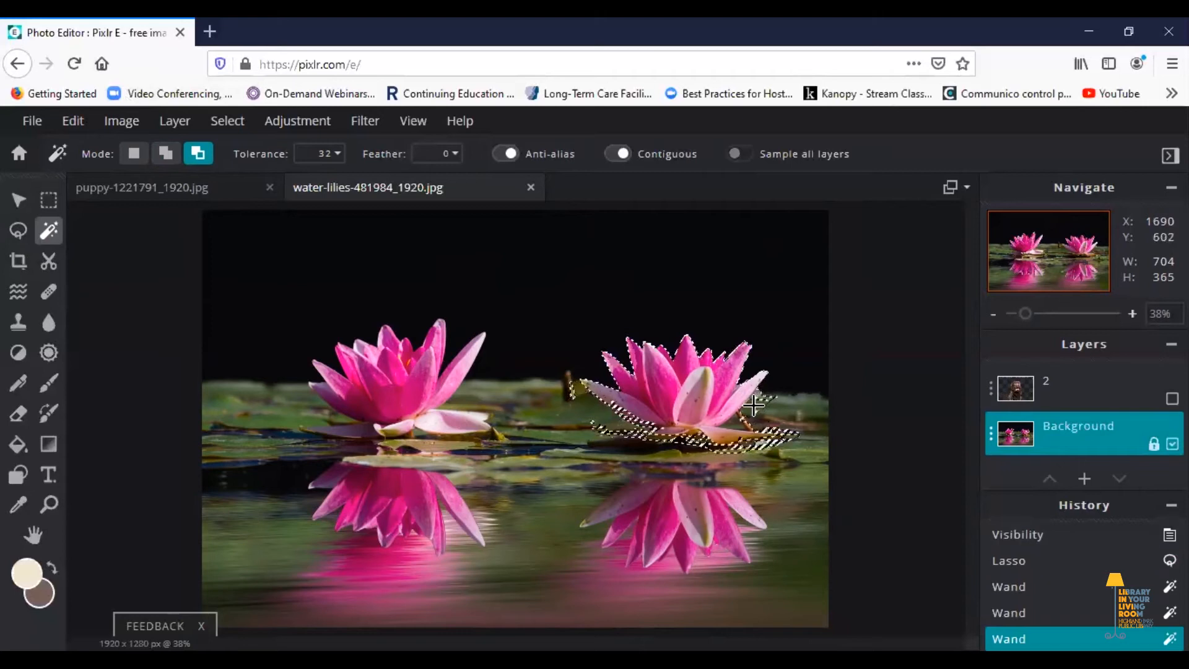
left_click(731, 434)
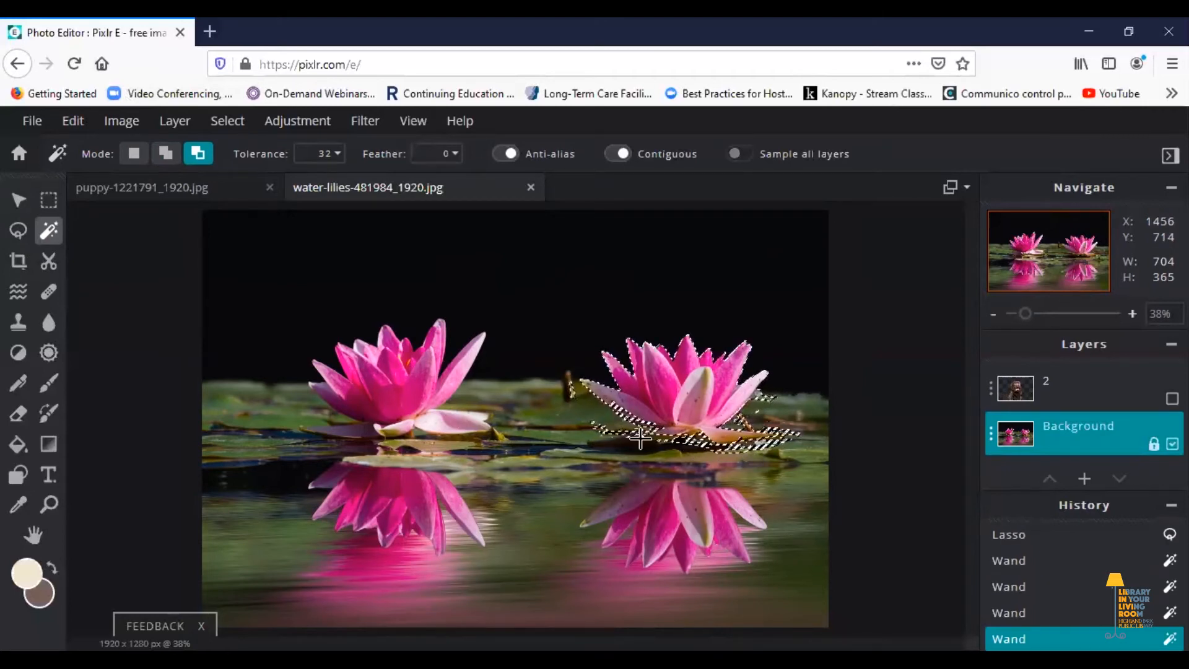
left_click(599, 428)
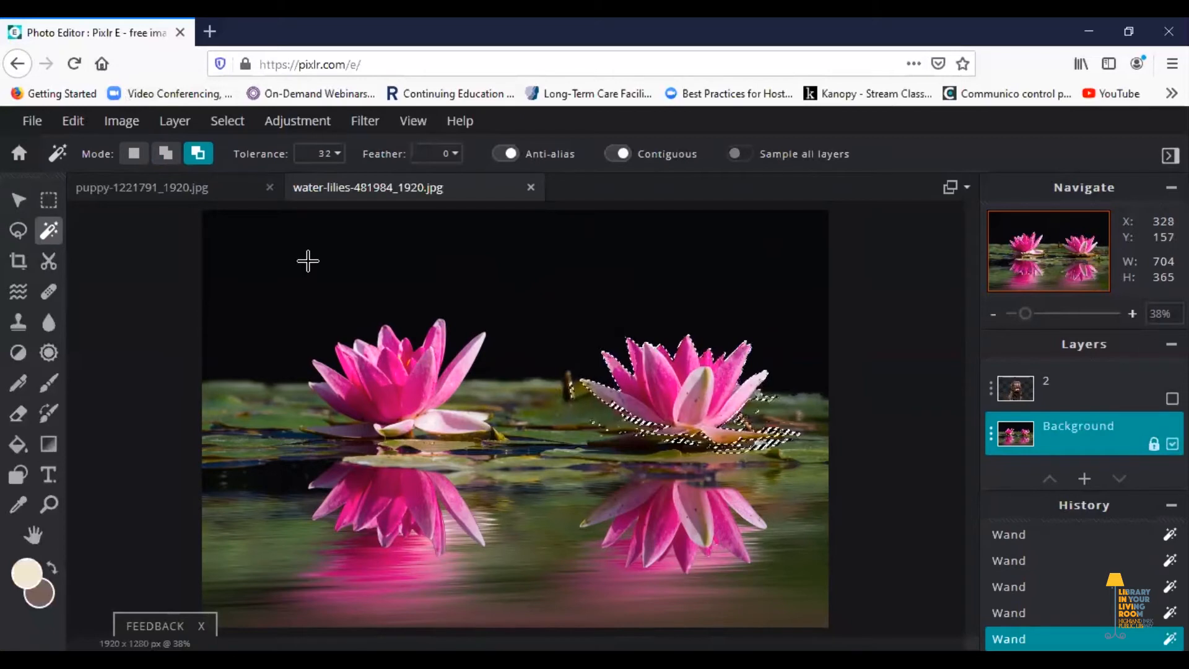
Add an empty layer and paste a copy of the selected lily as its own layer above it.
key("ctrl+c")
key("ctrl+v")
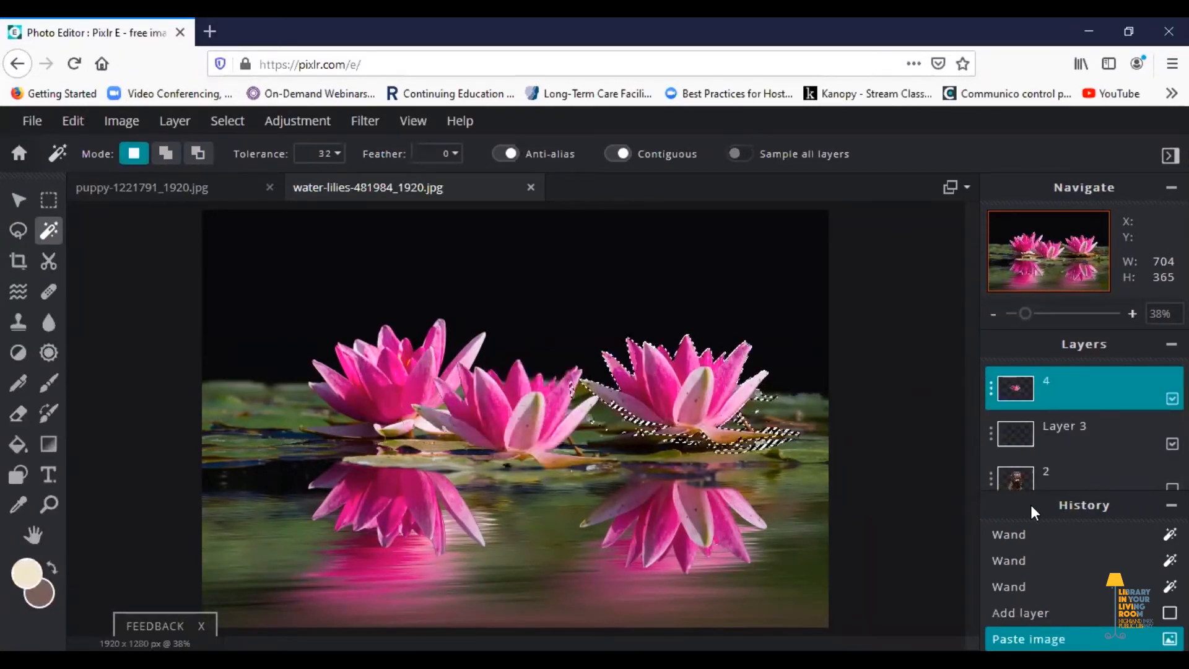
Hide the Background layer and clear the lily selection.
scroll(1061, 425, "down", 3)
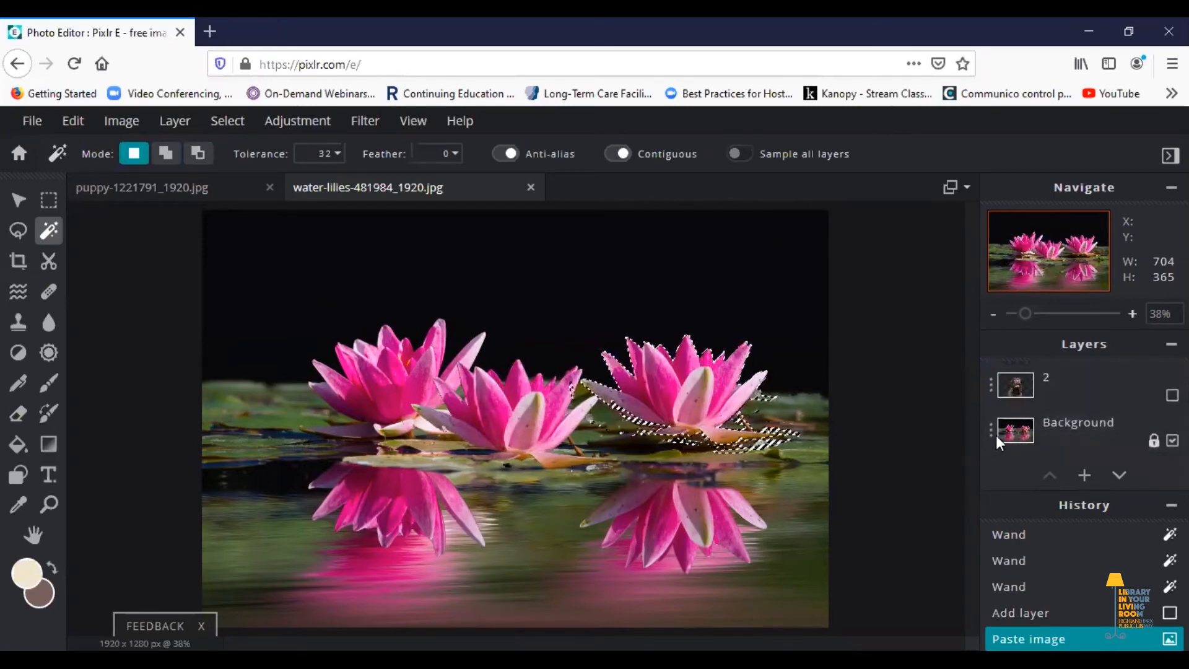
left_click(992, 429)
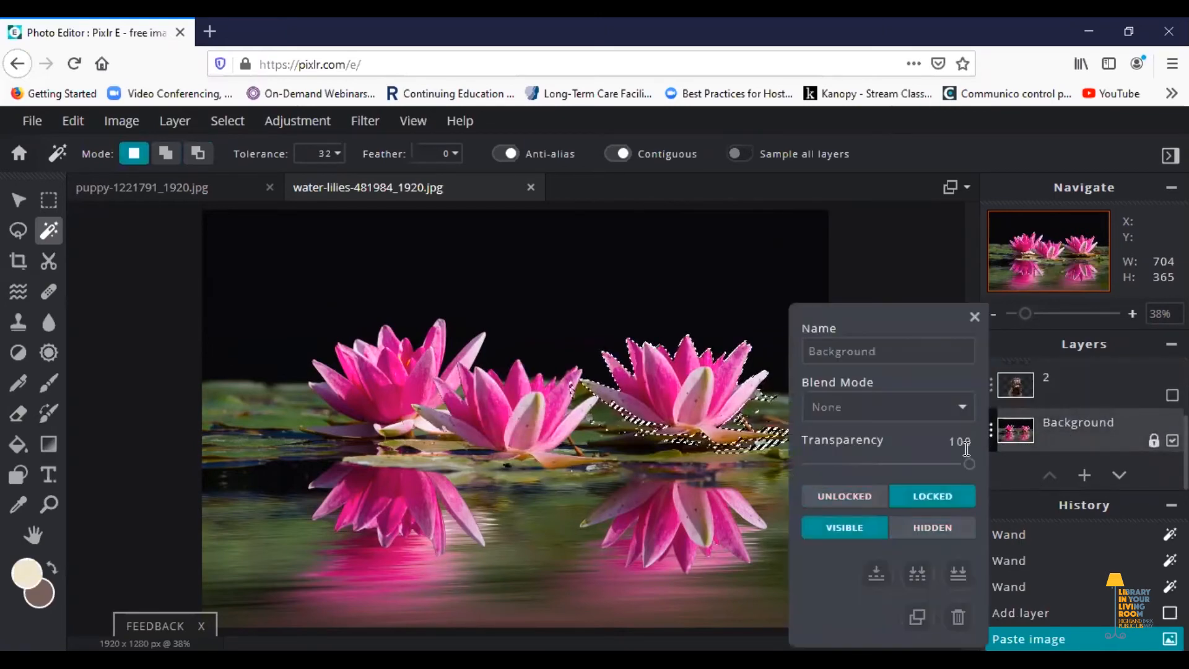
left_click(939, 530)
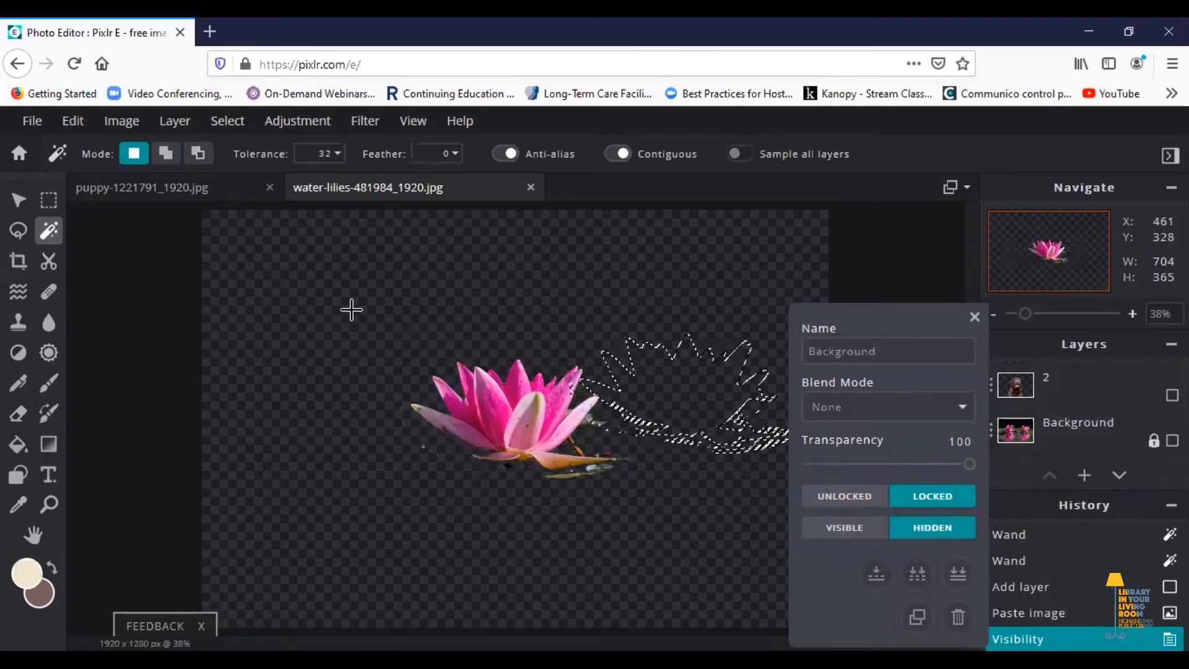
left_click(974, 317)
right_click(625, 302)
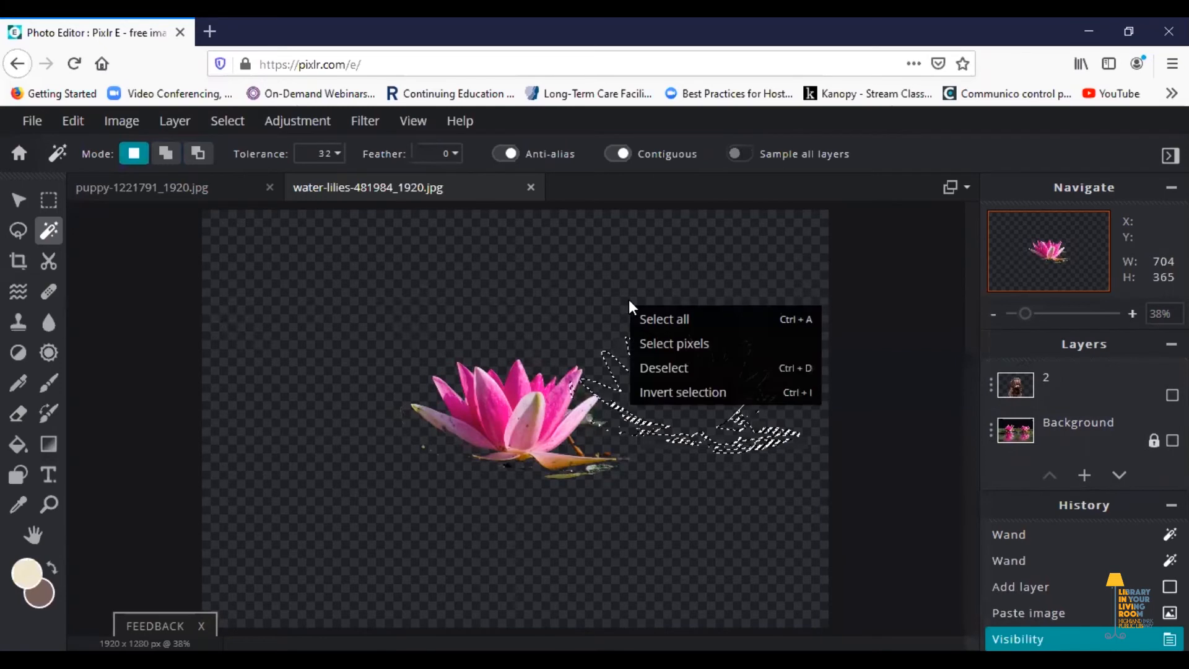
left_click(660, 361)
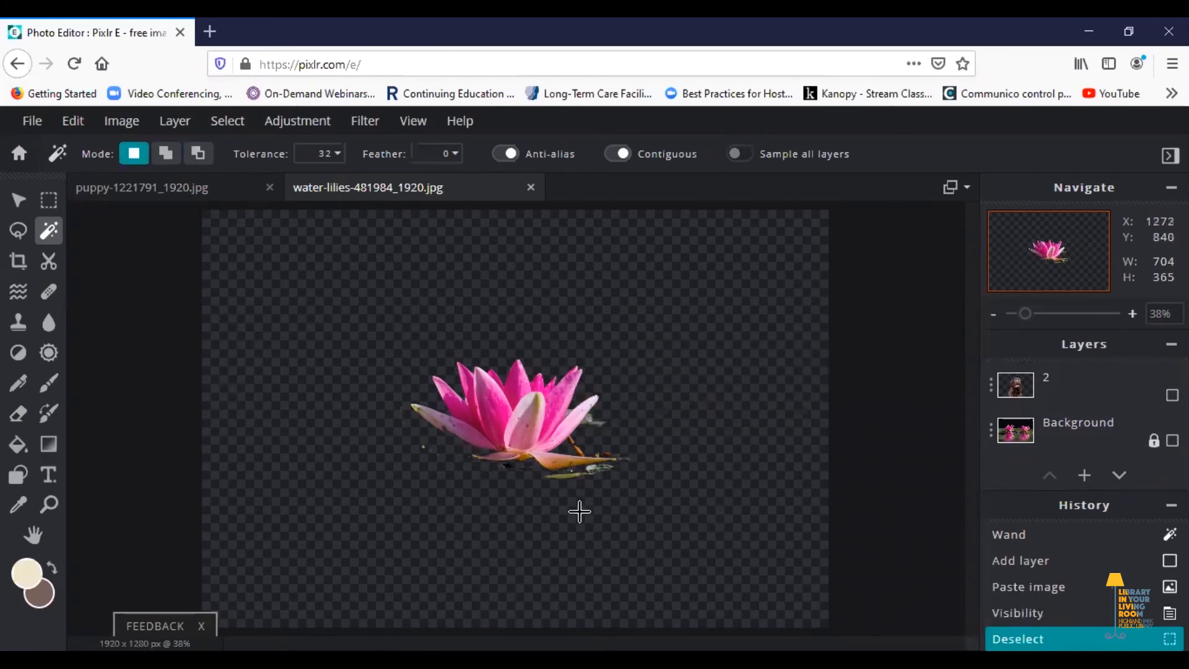
Erase the leftover pad, stem and water fragments around the pasted lily with a size 40 soft Eraser at 100% opacity.
scroll(1065, 441, "up", 3)
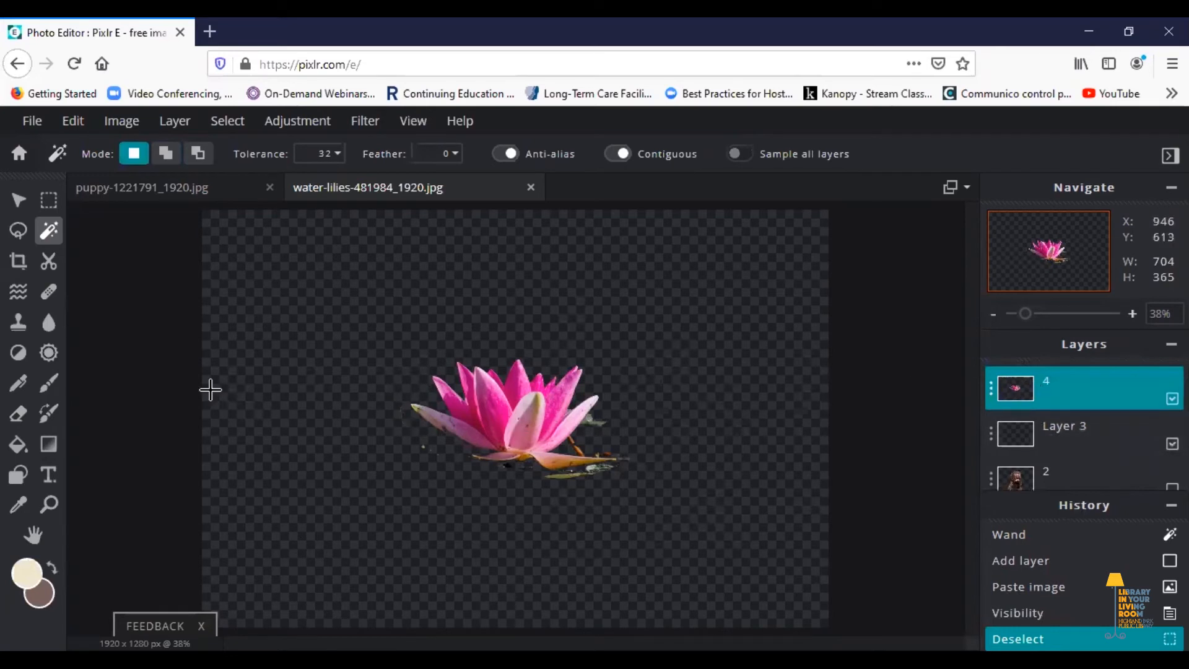
left_click(17, 414)
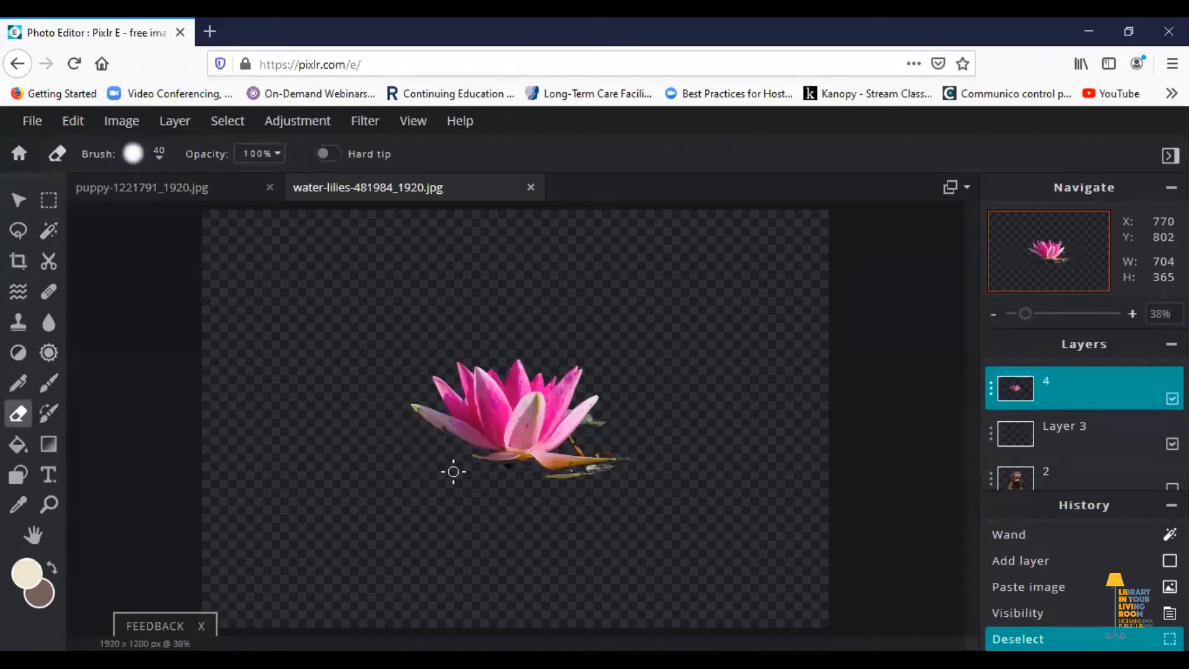
left_click_drag(453, 472, 553, 472)
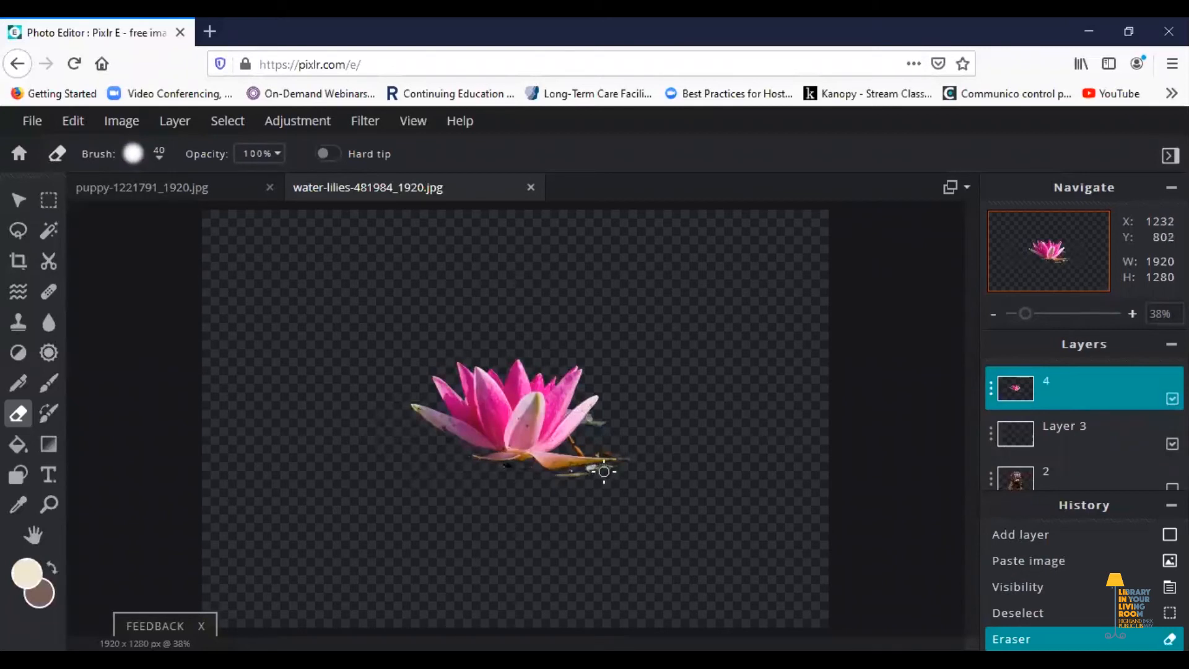
left_click(546, 478)
scroll(669, 545, "up", 3)
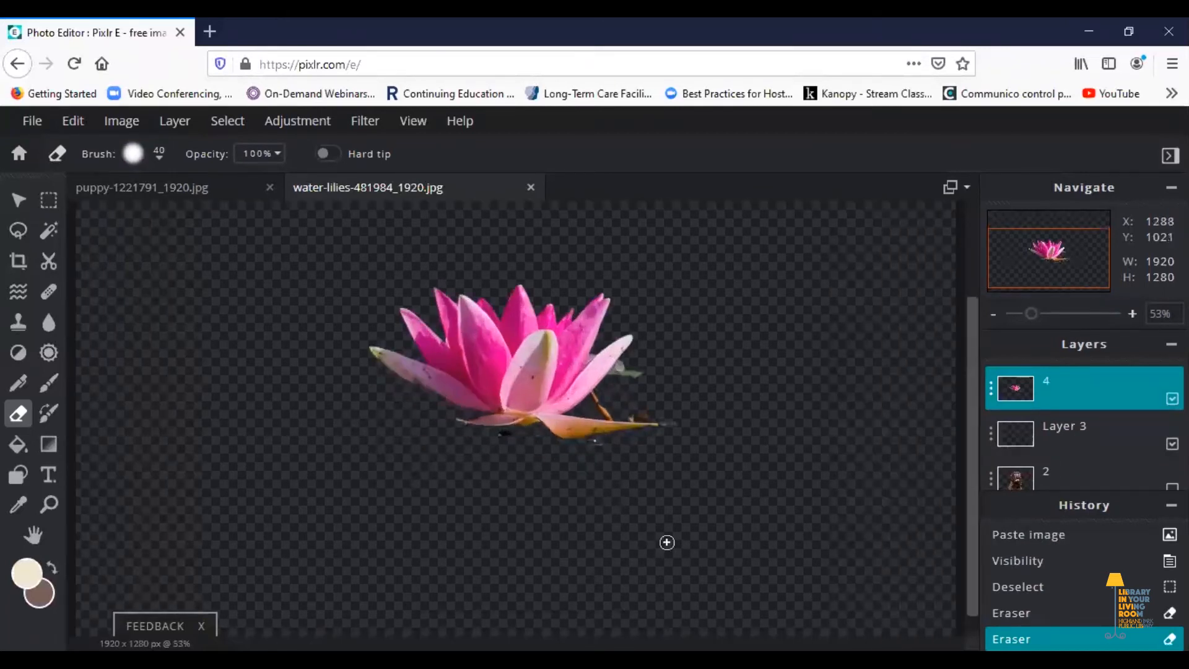
scroll(666, 543, "up", 2)
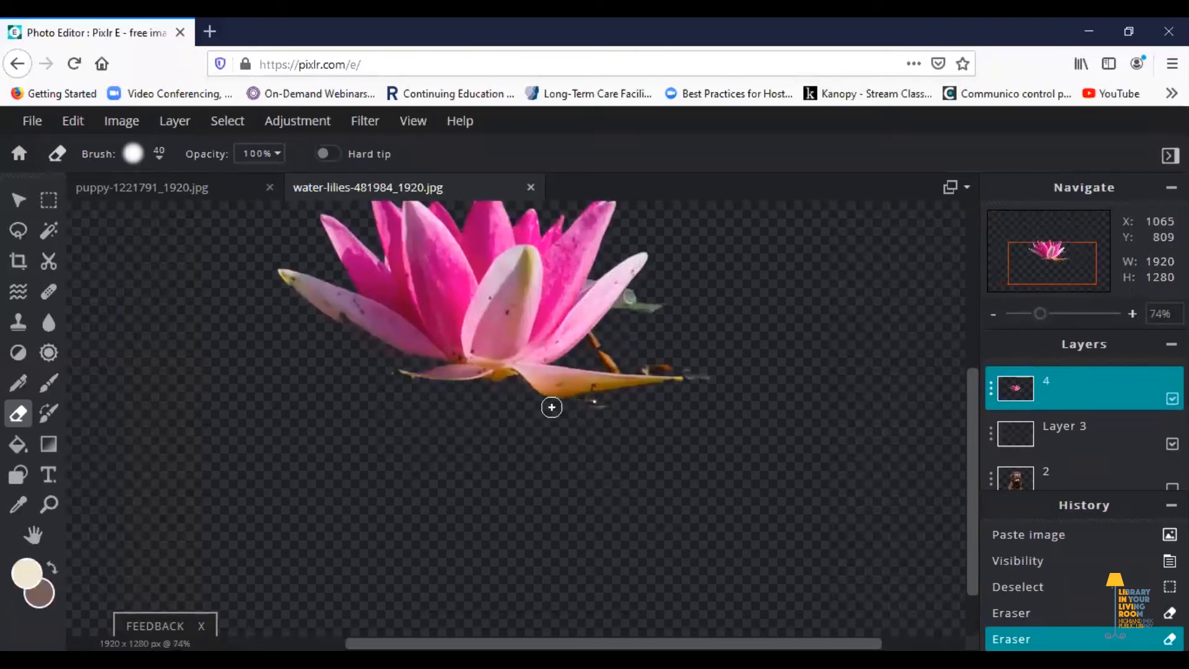
mouse_move(713, 390)
left_mouse_down()
mouse_move(683, 366)
mouse_move(587, 357)
mouse_move(637, 288)
mouse_move(639, 322)
mouse_move(672, 306)
mouse_move(616, 352)
mouse_move(744, 351)
mouse_move(803, 413)
left_mouse_up()
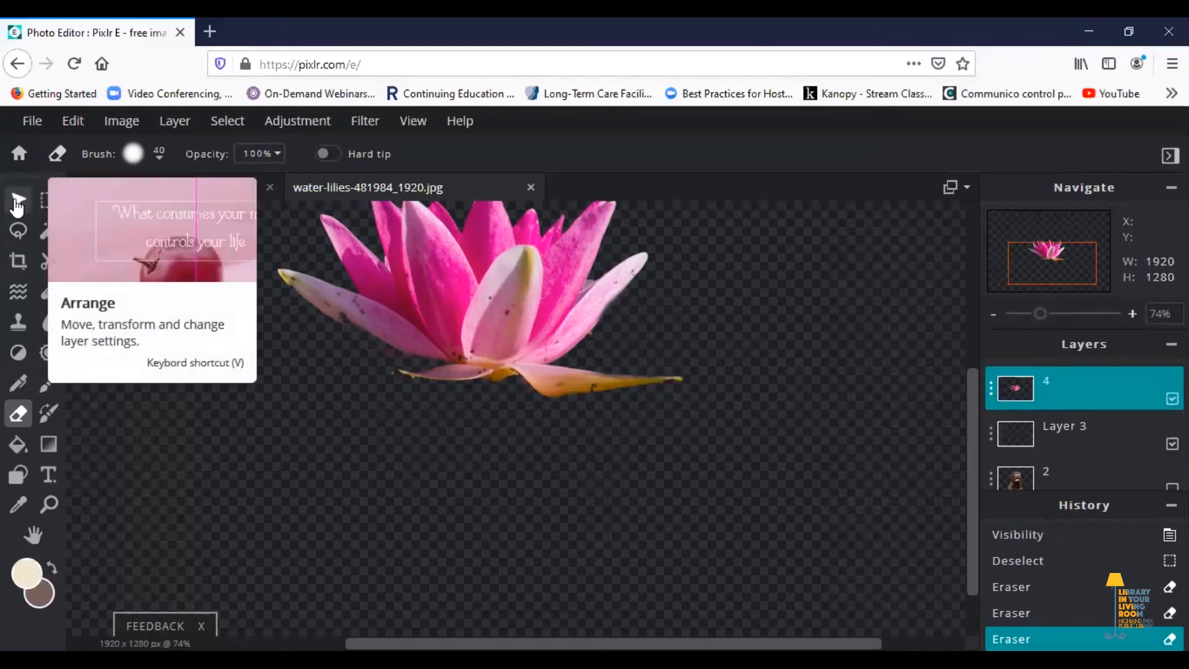
scroll(365, 407, "down", 2)
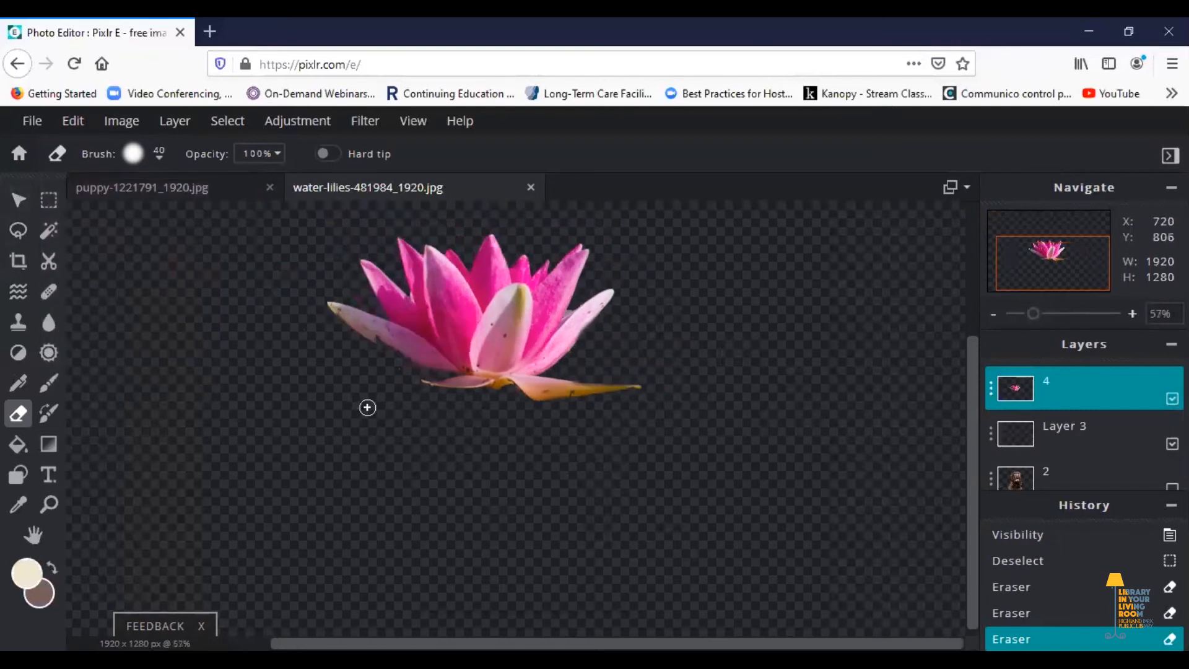
scroll(367, 407, "down", 1)
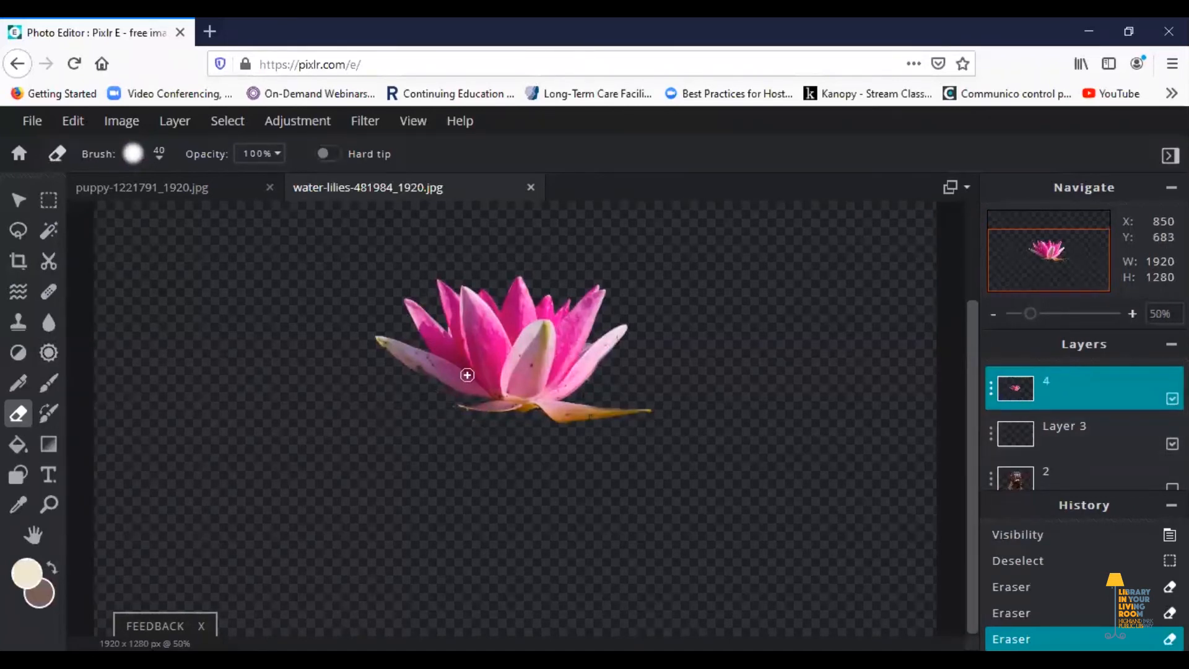
Duplicate the cut-out lily layer, and make the Background and puppy layers visible again.
left_click(992, 389)
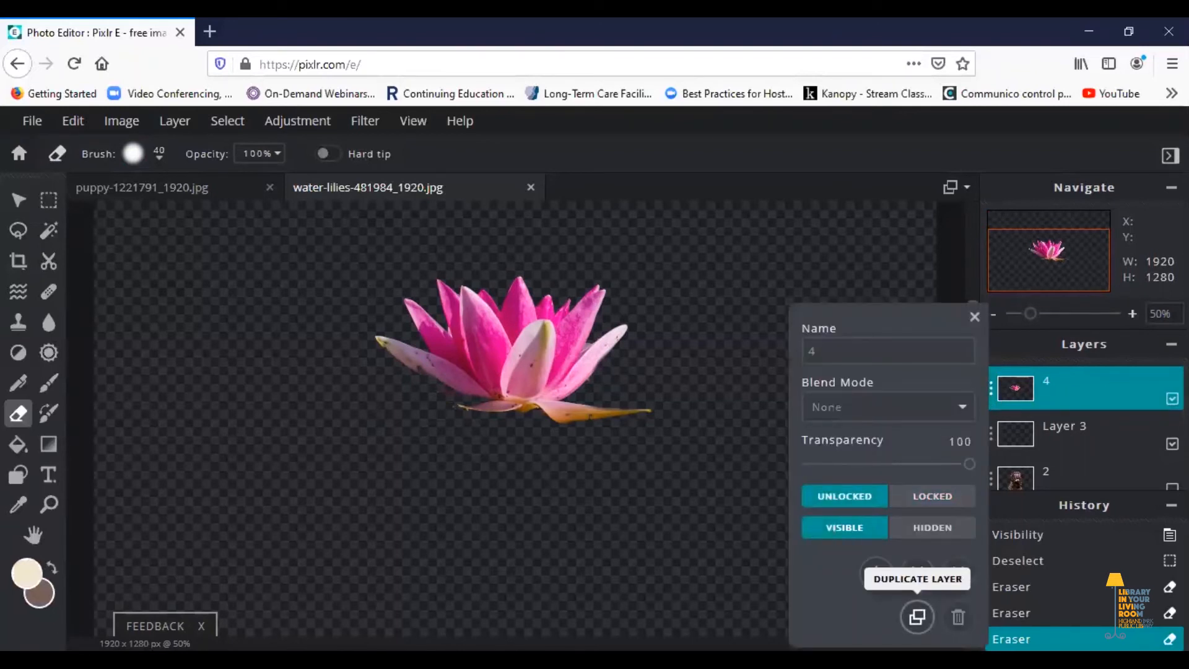
left_click(917, 618)
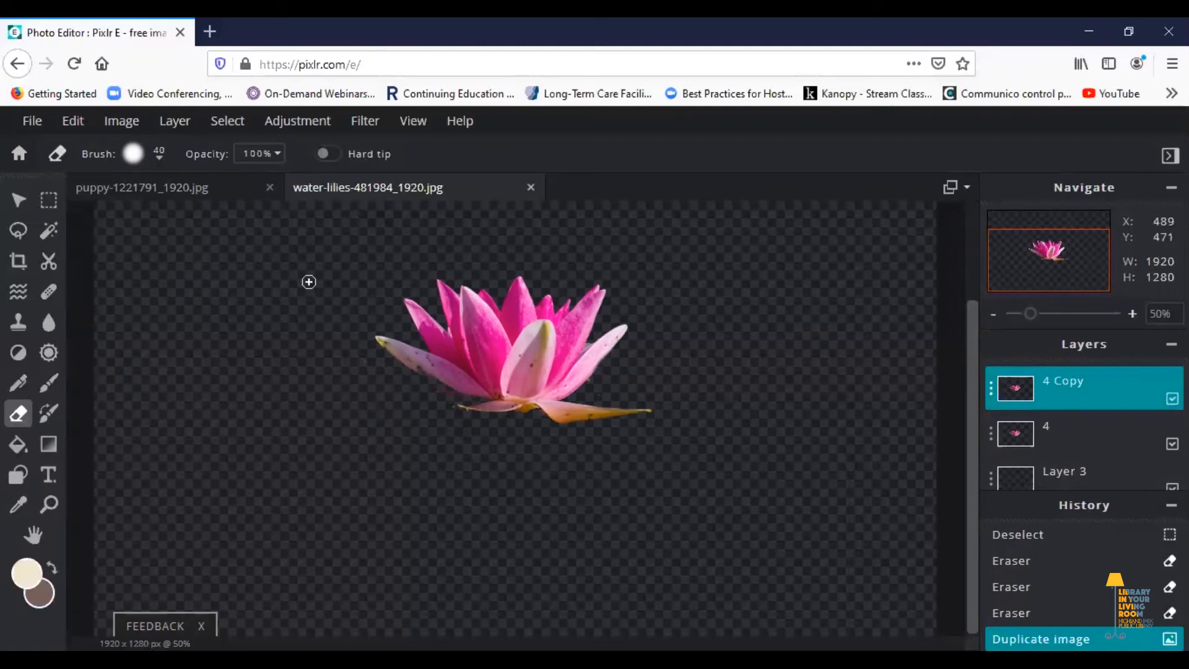
scroll(1032, 443, "down", 3)
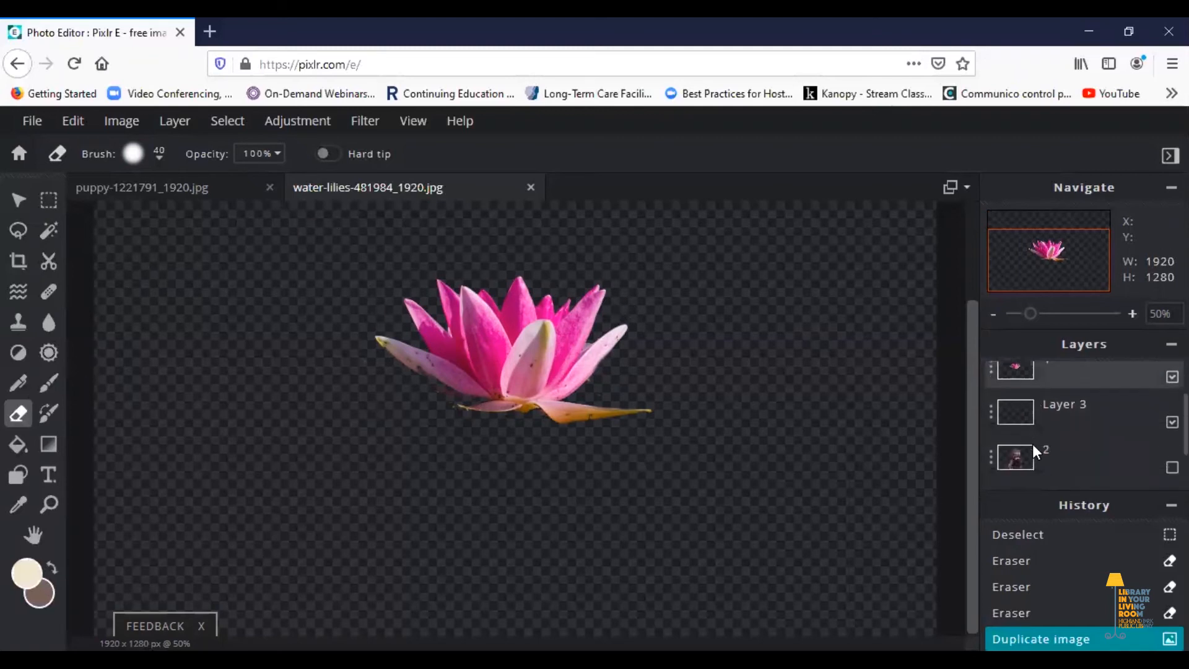
left_click(987, 441)
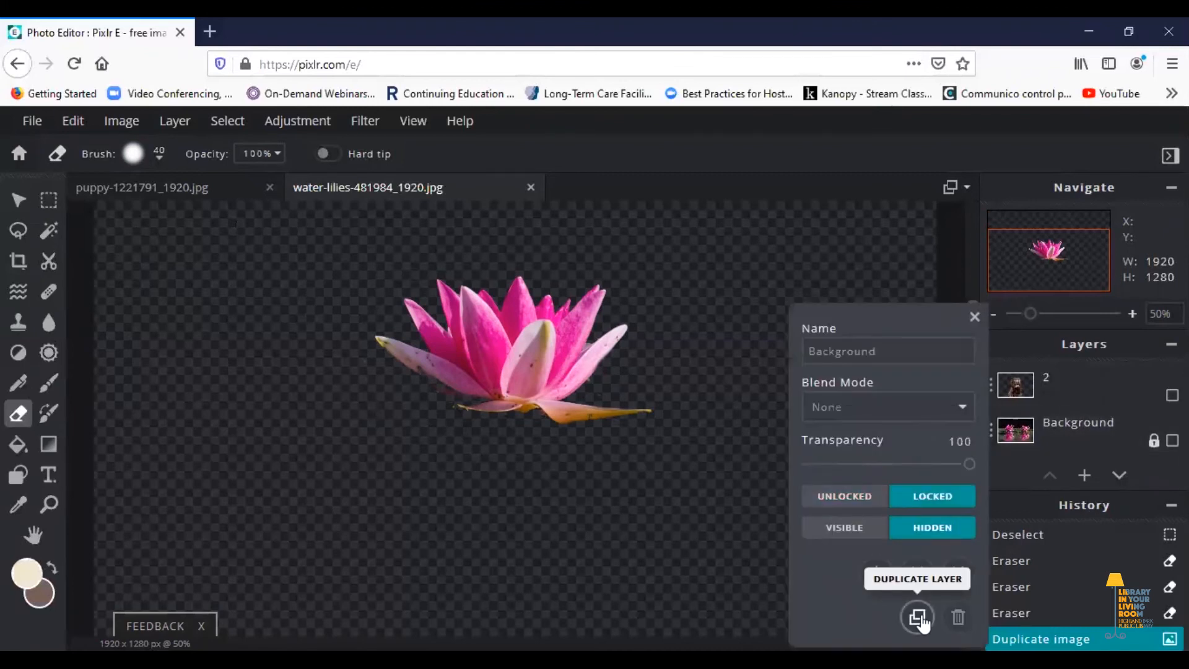
left_click(844, 527)
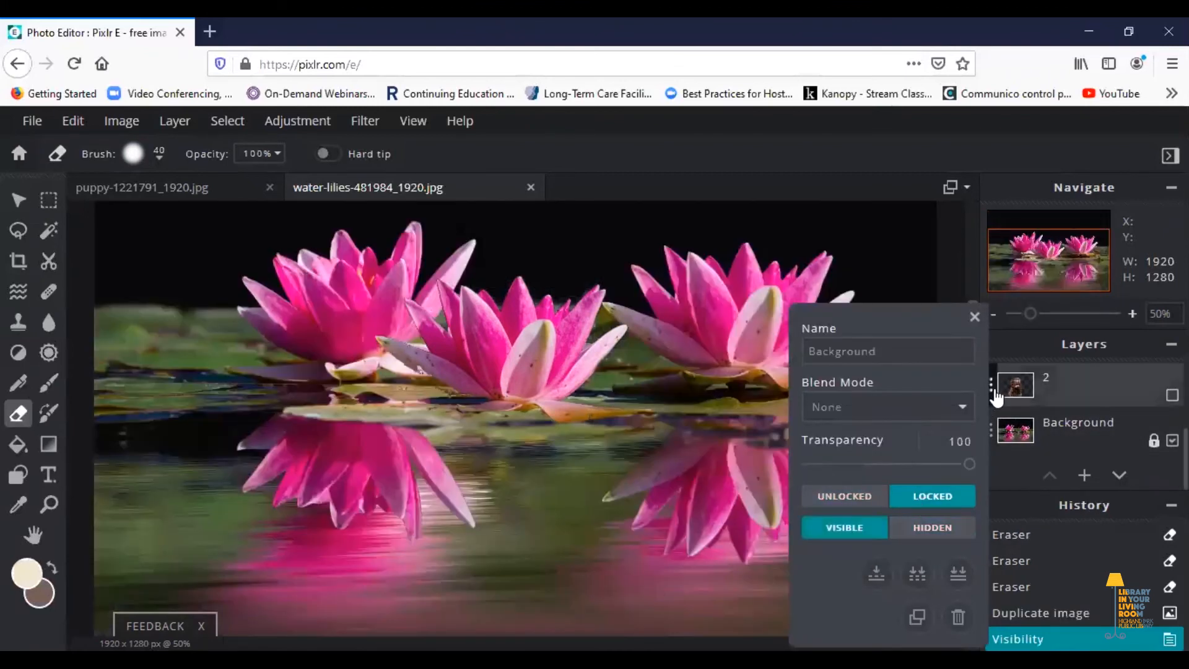
left_click(992, 389)
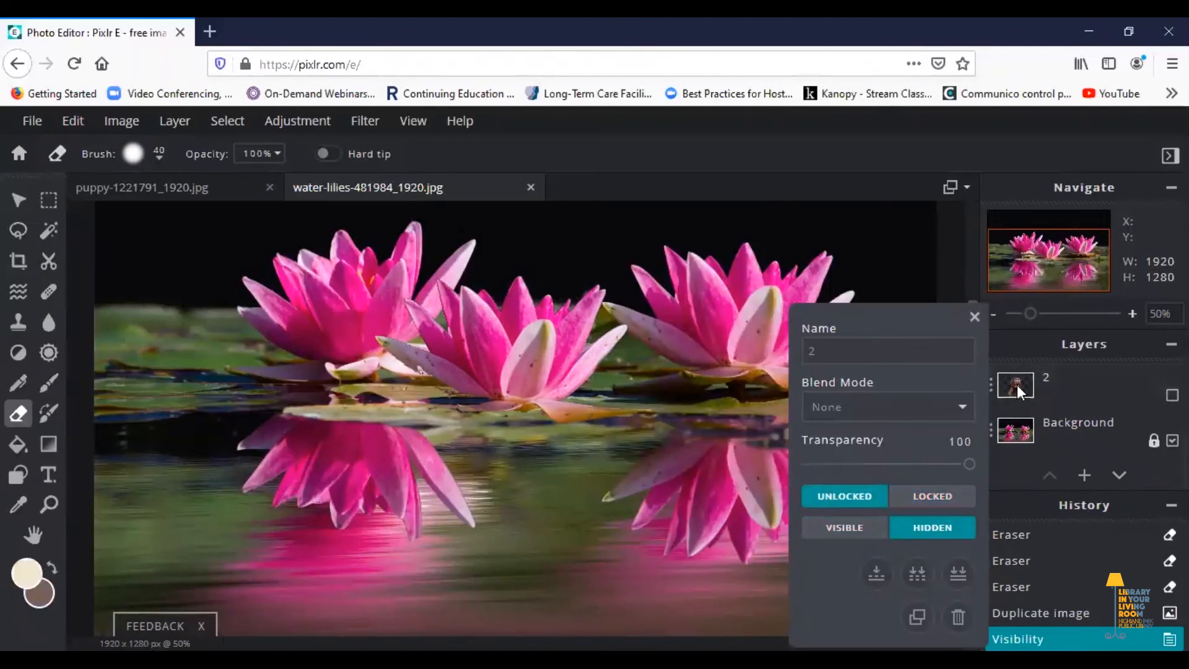
left_click(859, 532)
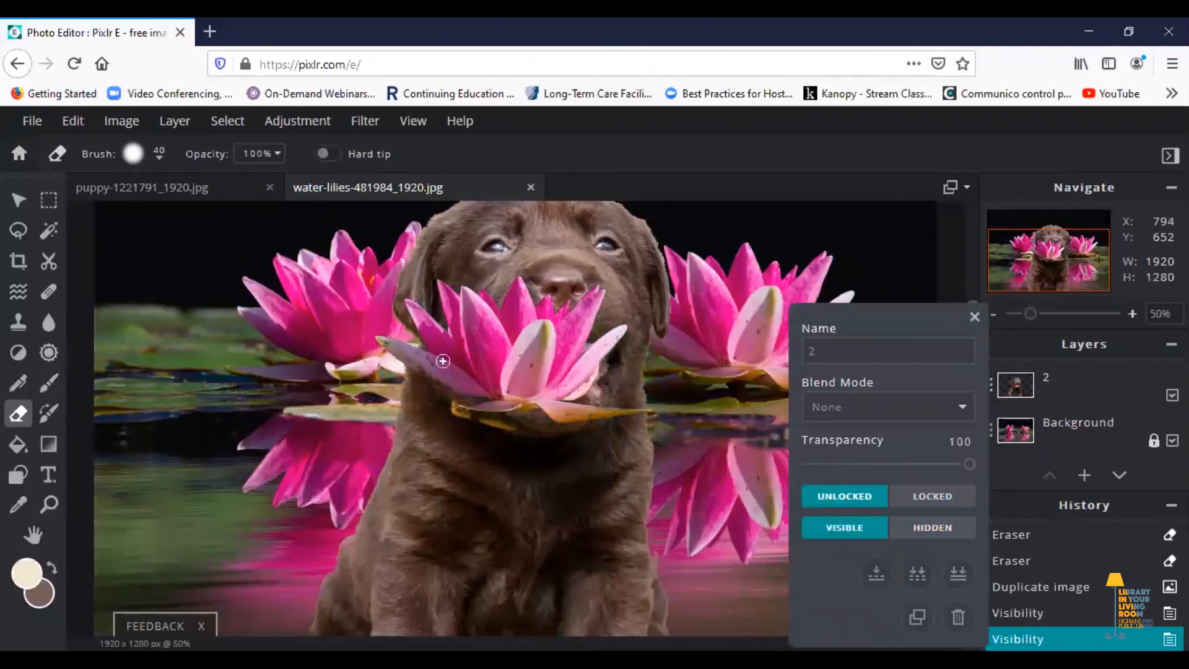
Place the two lilies at either side of the puppy's feet and flip the left-hand one horizontally.
left_click(18, 199)
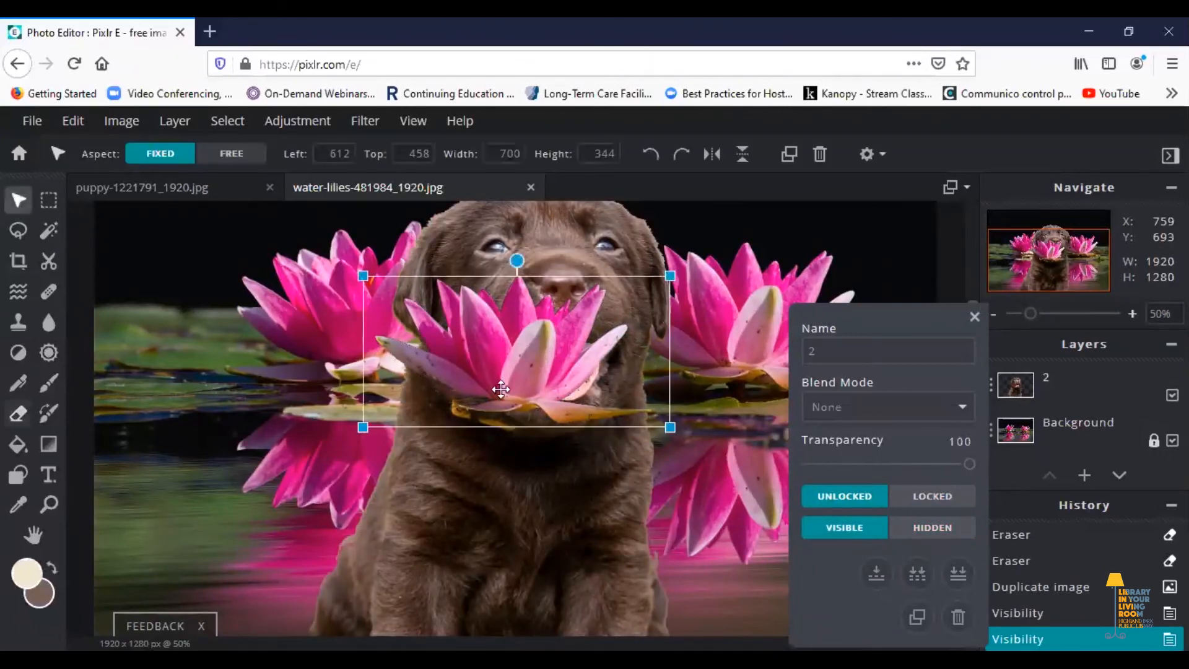
left_click_drag(509, 357, 381, 600)
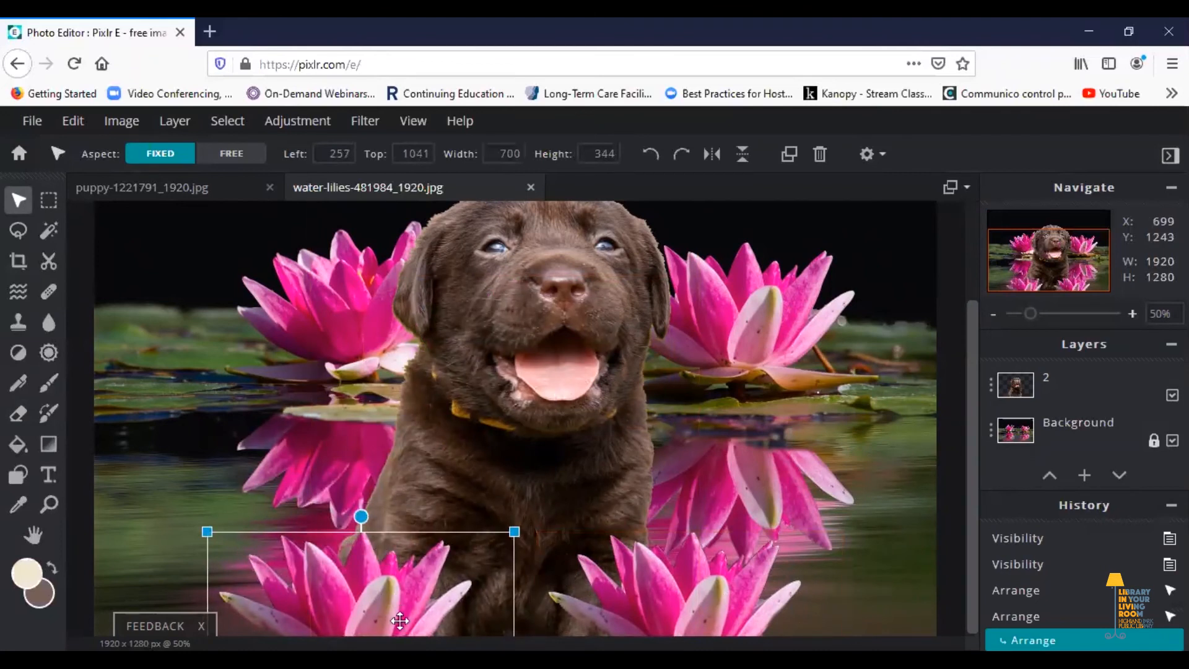
left_click(710, 158)
left_click_drag(321, 630, 279, 618)
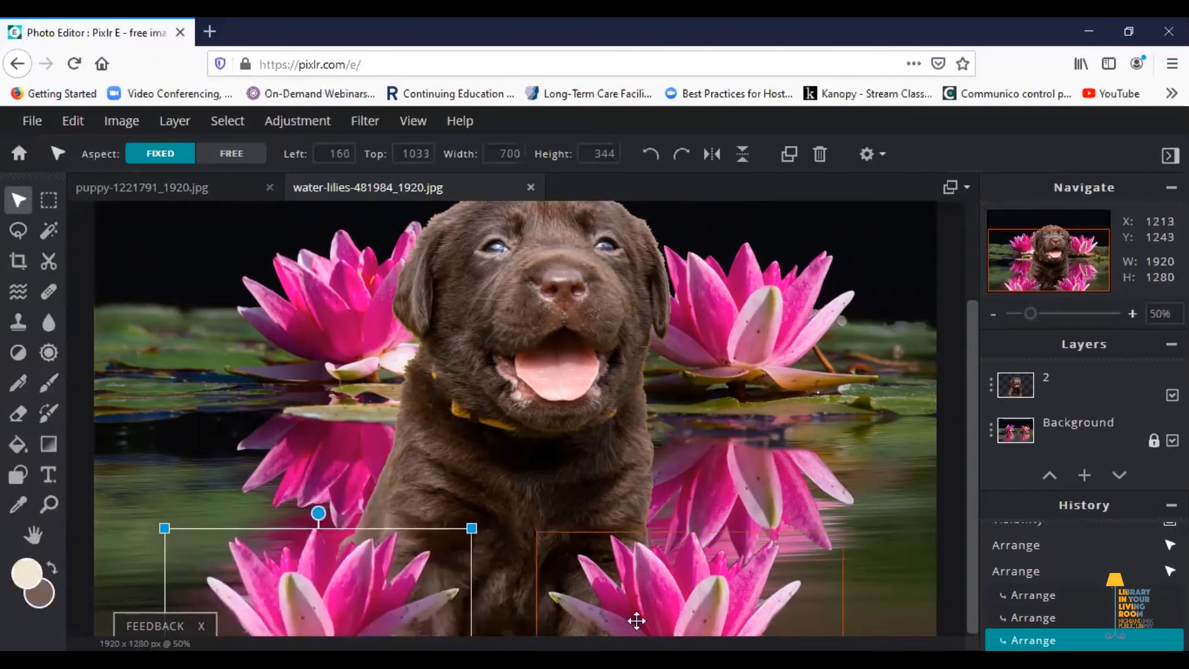
Enlarge both foreground lilies proportionally, making the left-hand one about 815 x 401 px.
left_click(689, 611)
left_click_drag(689, 612, 694, 613)
left_click_drag(850, 533, 915, 466)
left_click(334, 582)
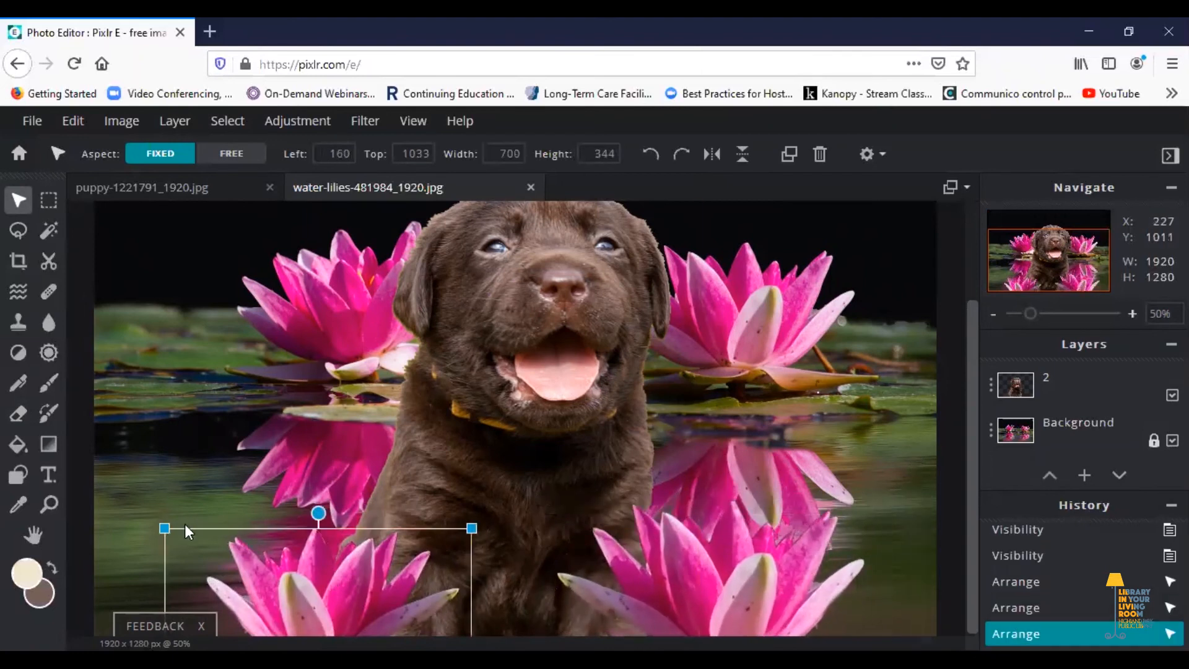
left_click_drag(156, 523, 109, 456)
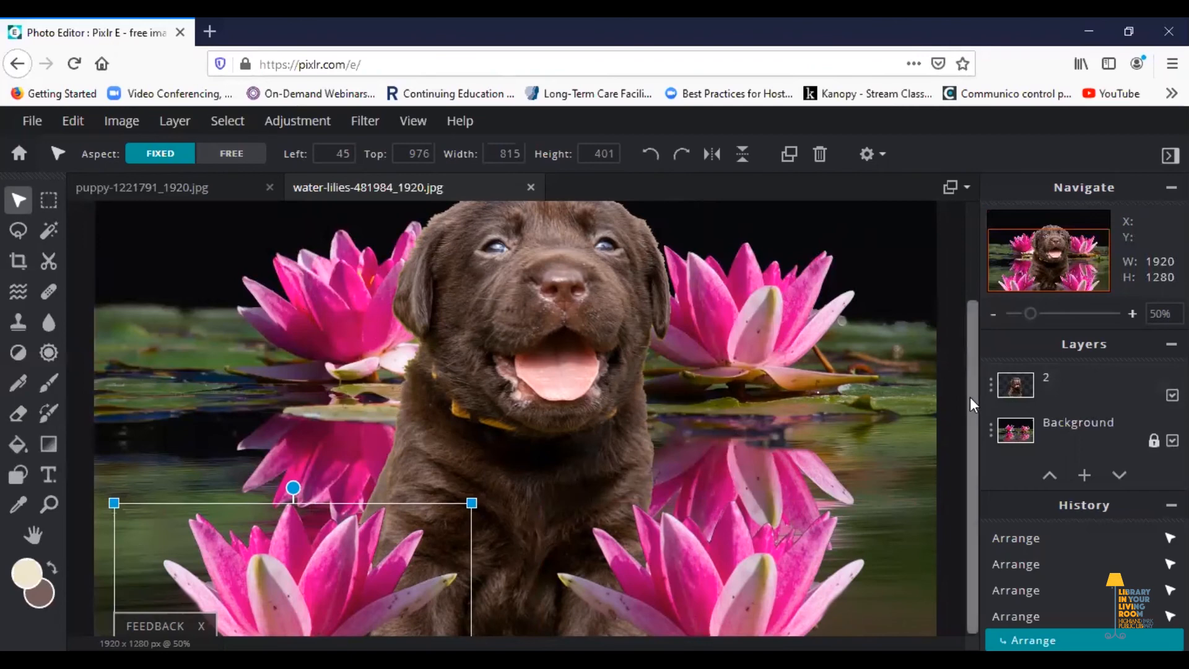
Soften the puppy's edges on layer 2 with the Blur tool, using a 139 px brush at strength 40.
scroll(842, 418, "down", 3)
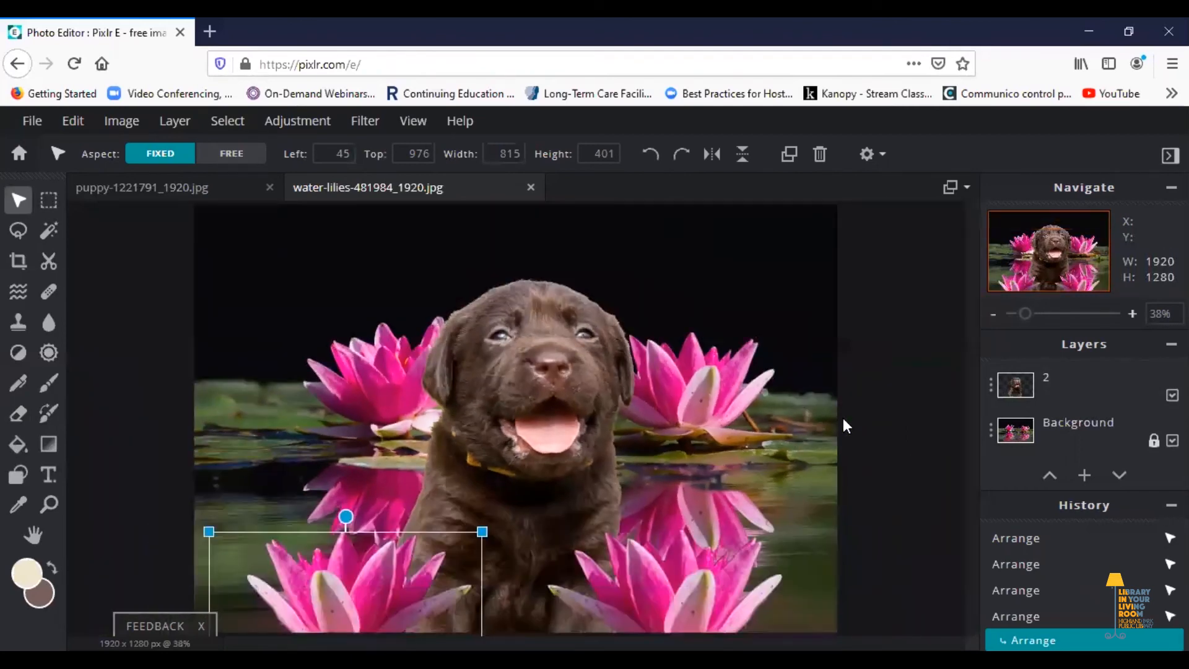
scroll(845, 425, "up", 1)
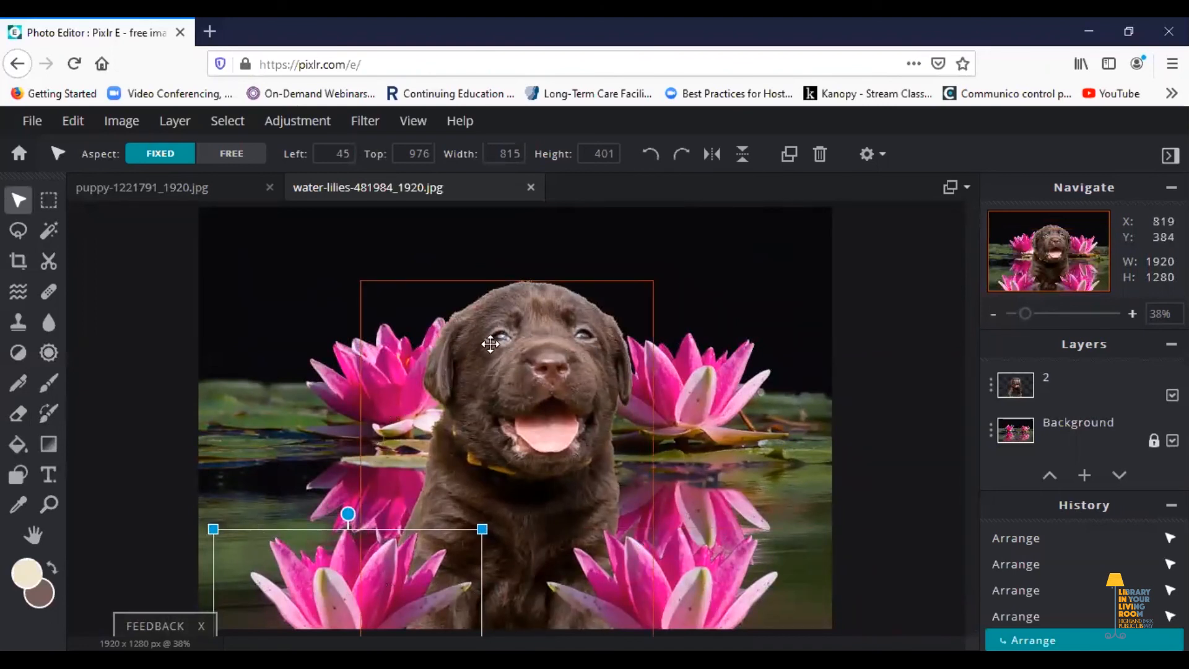
scroll(496, 337, "up", 1)
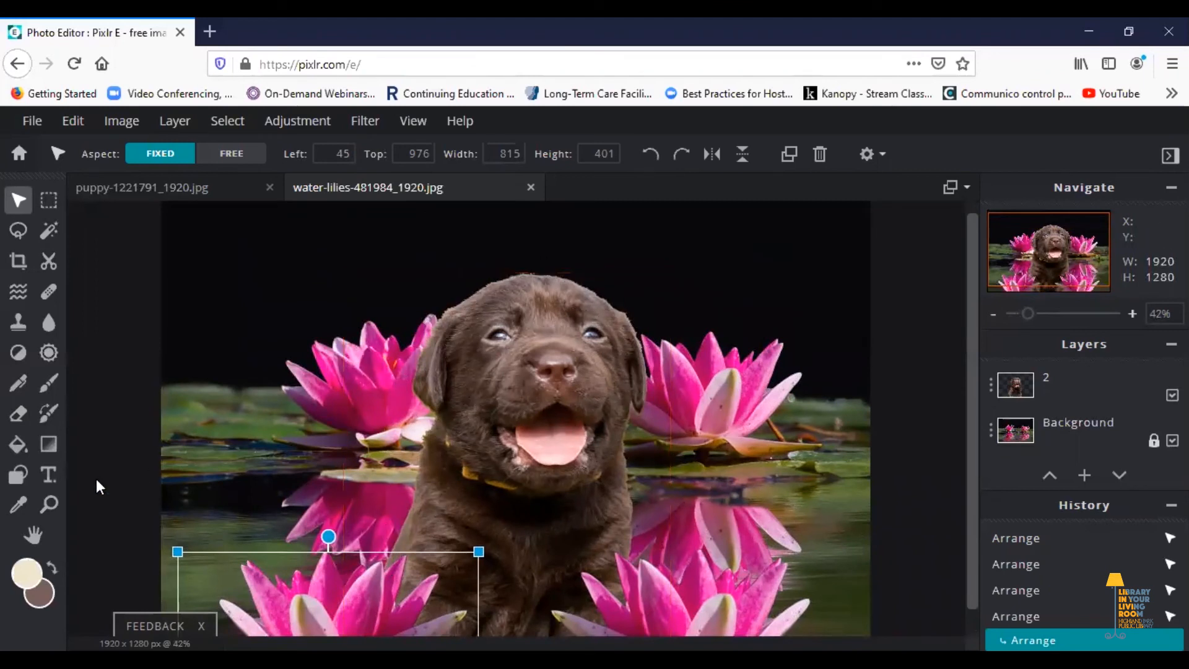
left_click(45, 332)
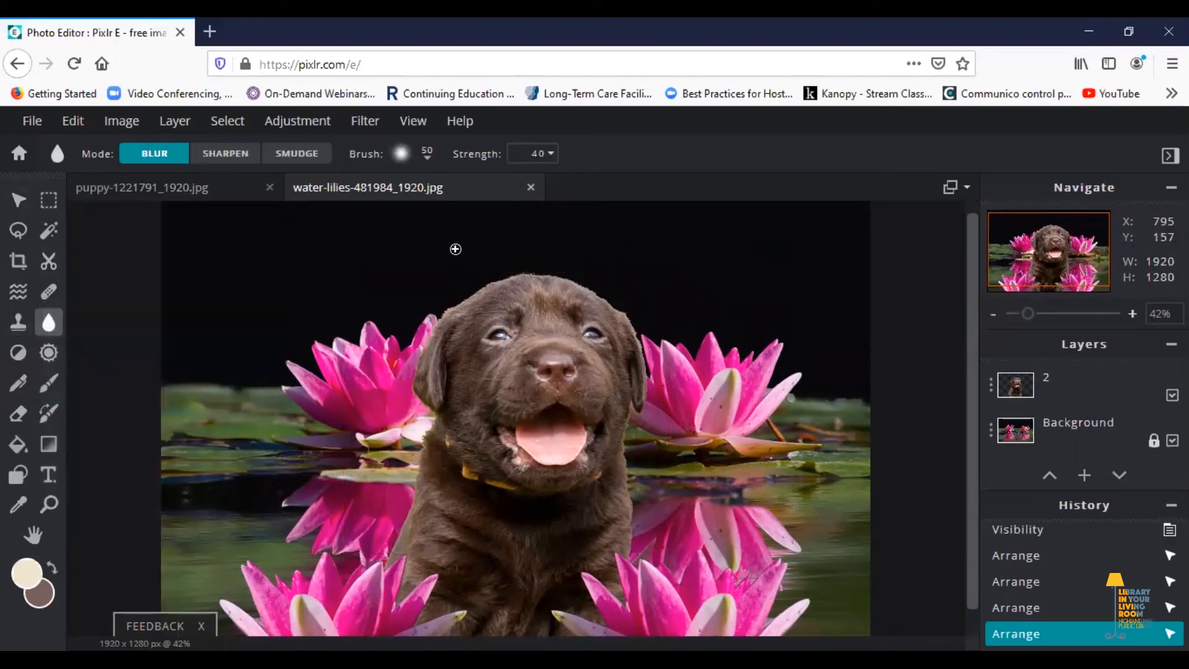
left_click(406, 155)
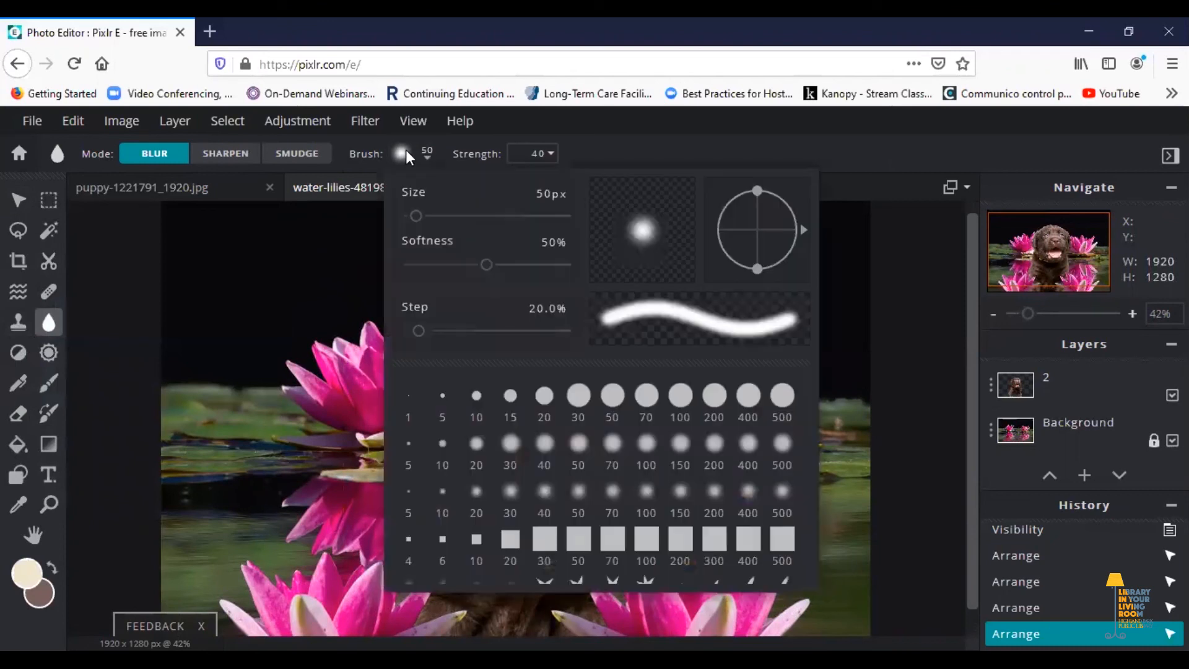
mouse_move(426, 218)
left_mouse_down()
mouse_move(438, 227)
mouse_move(430, 218)
left_mouse_up()
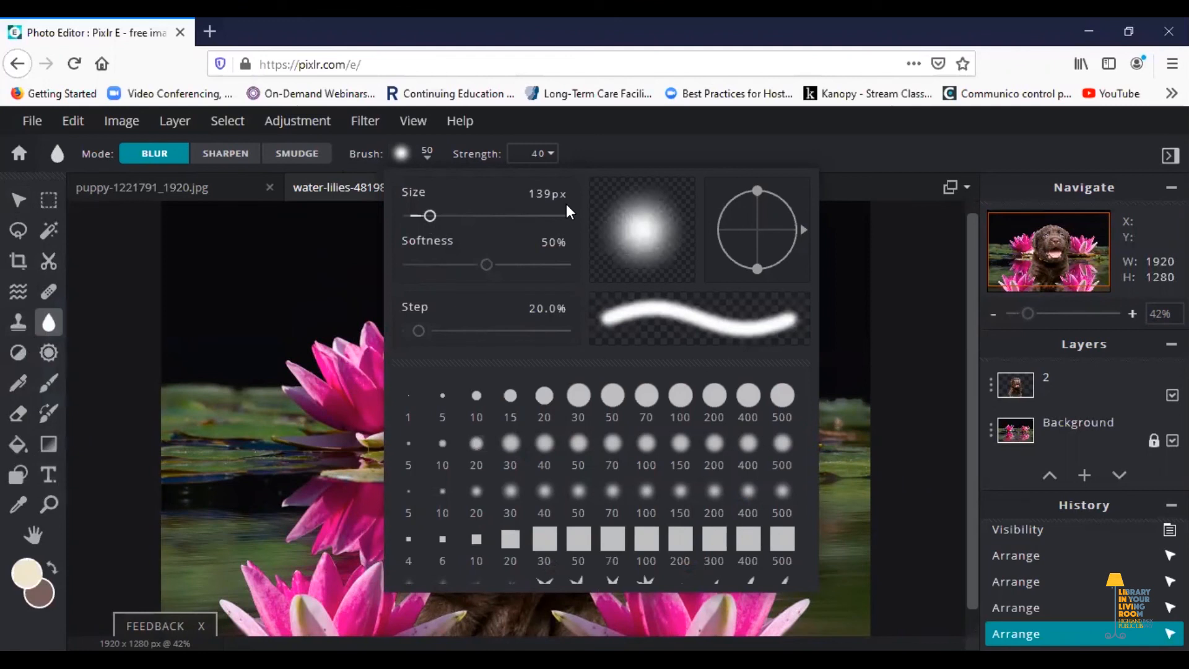
left_click(602, 151)
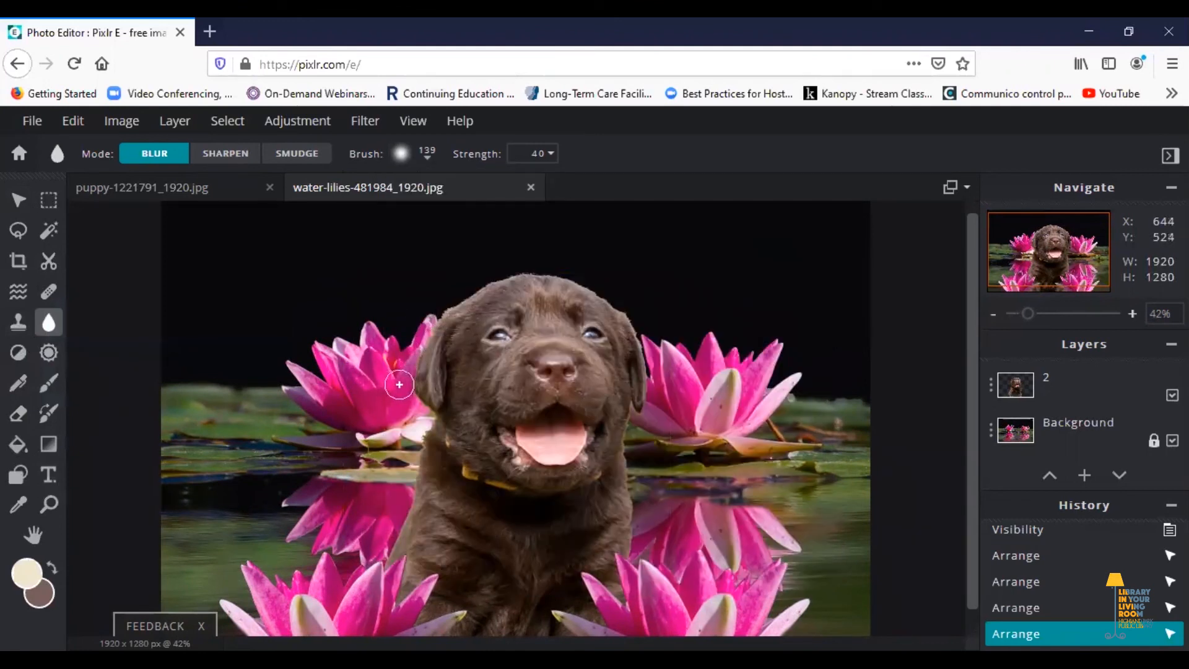
left_click(1026, 384)
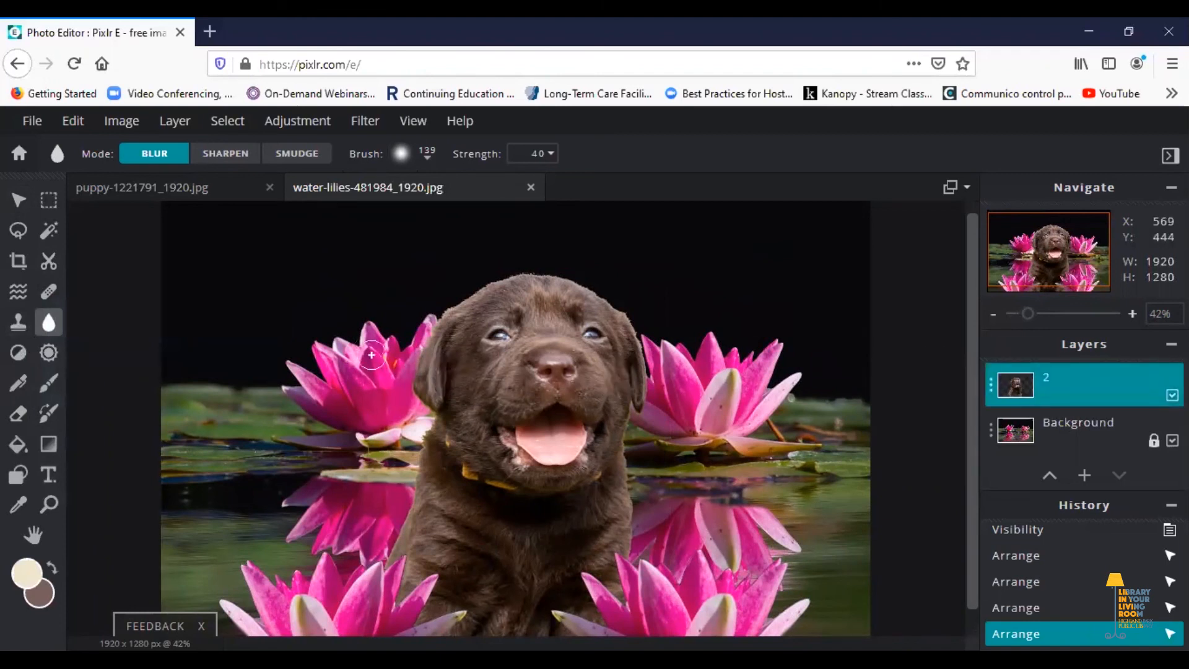
mouse_move(404, 381)
left_mouse_down()
mouse_move(443, 309)
mouse_move(509, 275)
mouse_move(631, 309)
mouse_move(654, 371)
mouse_move(638, 416)
mouse_move(645, 404)
mouse_move(646, 520)
mouse_move(630, 469)
mouse_move(638, 421)
mouse_move(637, 572)
left_mouse_up()
mouse_move(423, 363)
left_mouse_down()
mouse_move(423, 435)
mouse_move(365, 596)
left_mouse_up()
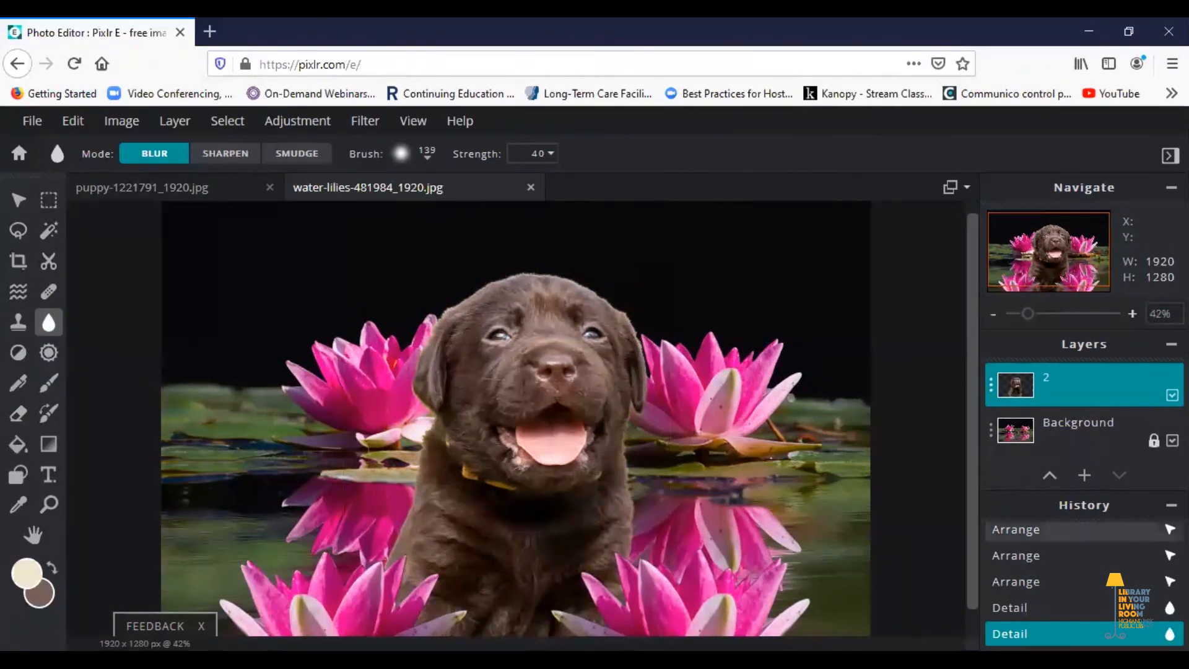
Clean up the right-hand foreground lily on the 4 Copy layer with a size 40 soft Eraser at 100% opacity.
scroll(1091, 451, "up", 2)
left_click(1019, 393)
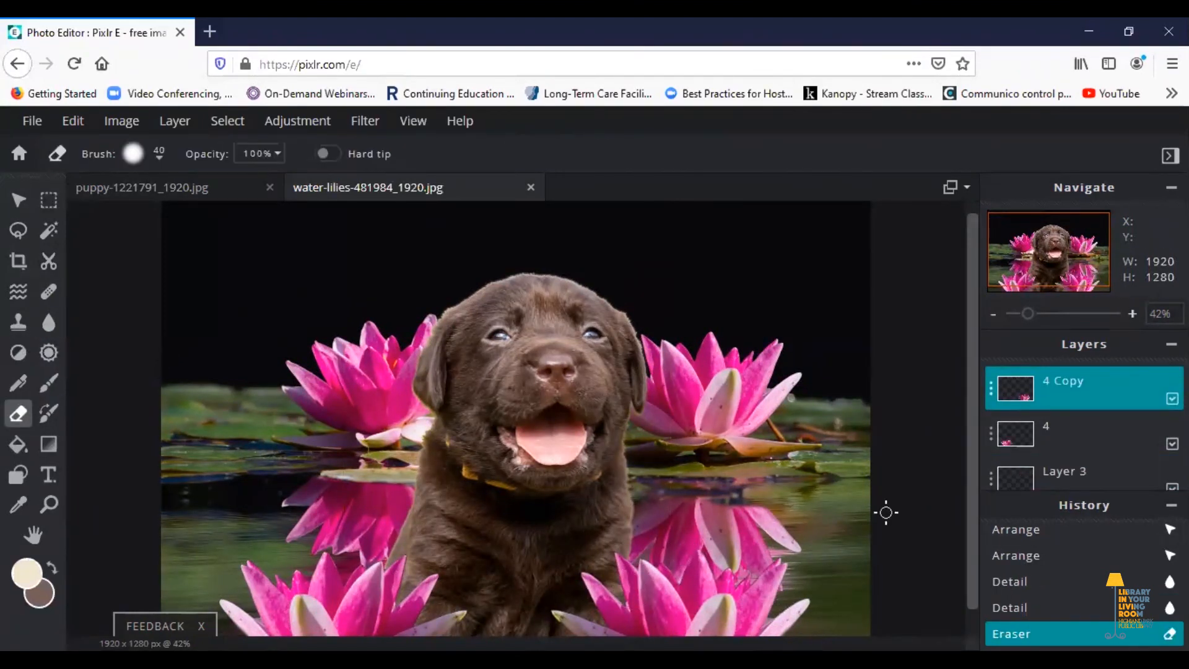
scroll(911, 394, "down", 1)
scroll(912, 394, "down", 1)
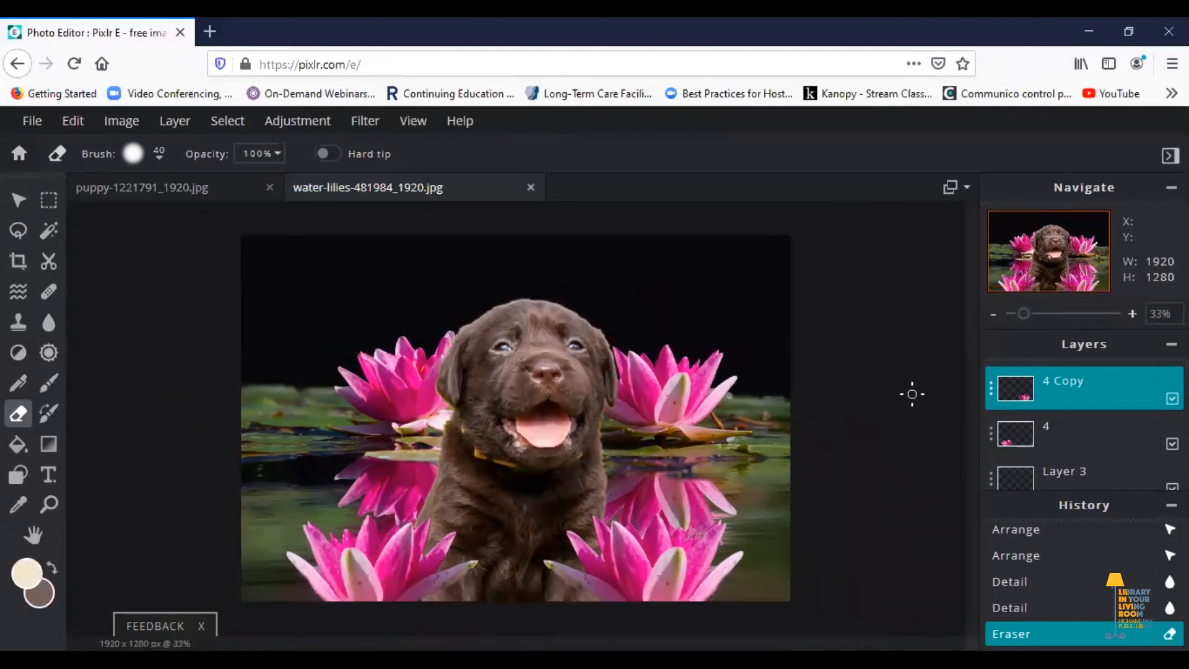